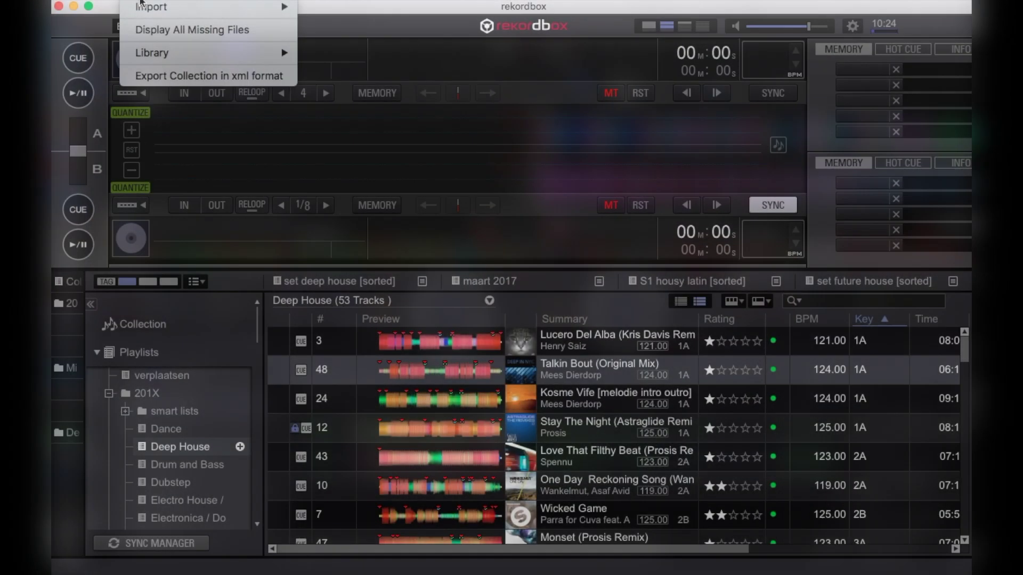
# - Back up the library to rekordbox_bak_20170912.zip in Documenten, leaving out the music files
pyautogui.moveTo(142, 8)
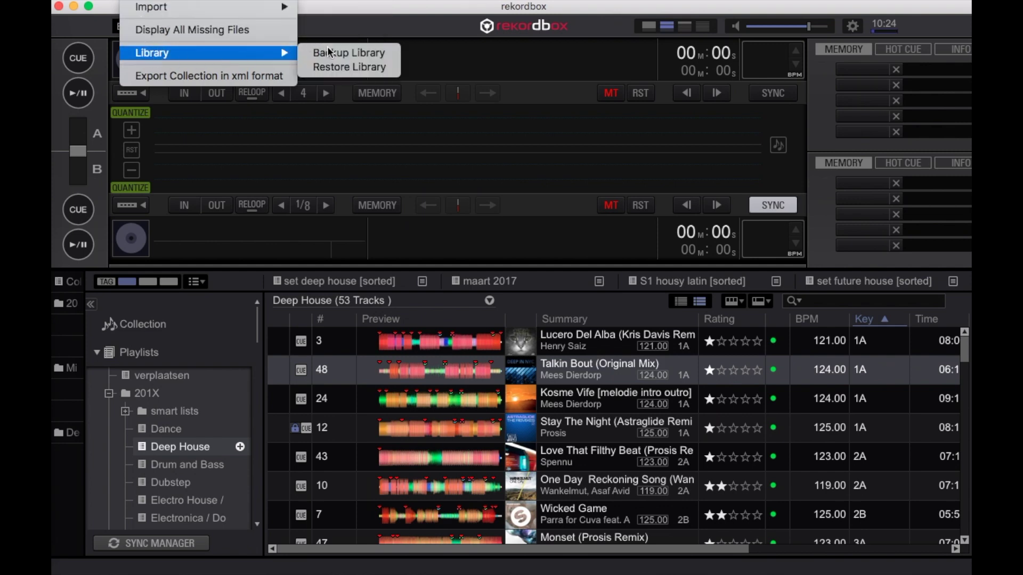
pyautogui.click(331, 53)
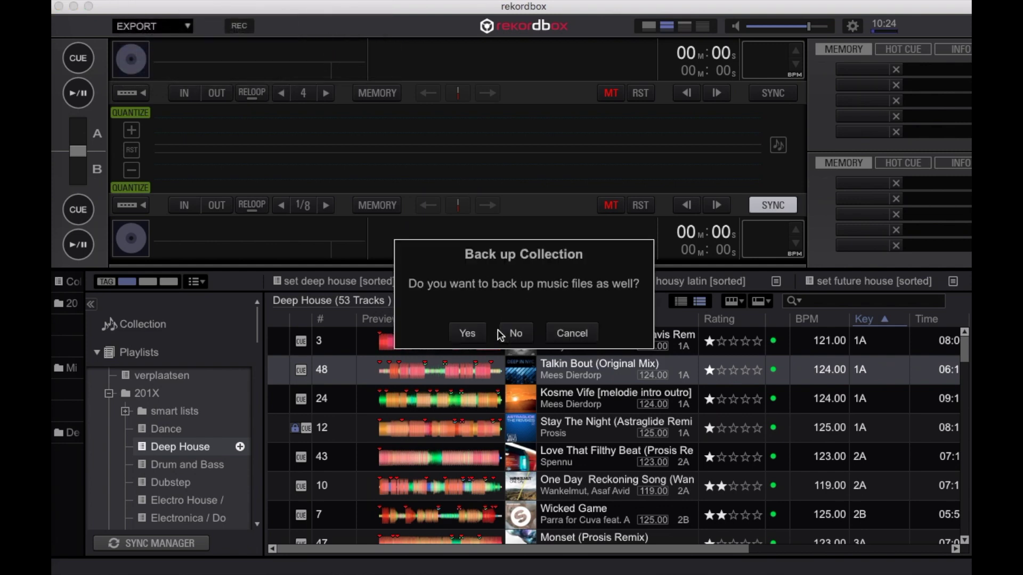
pyautogui.click(515, 333)
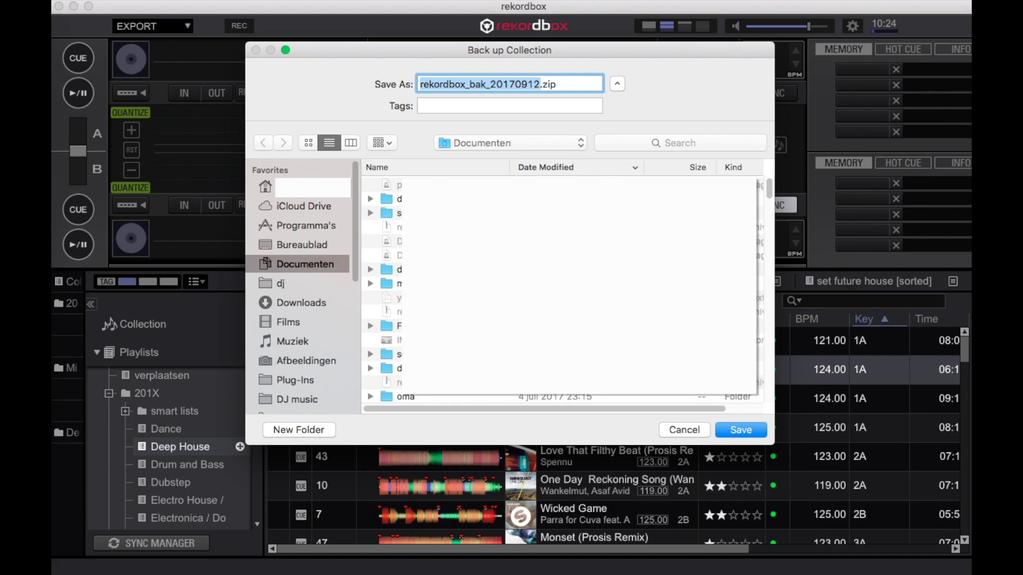
pyautogui.click(740, 430)
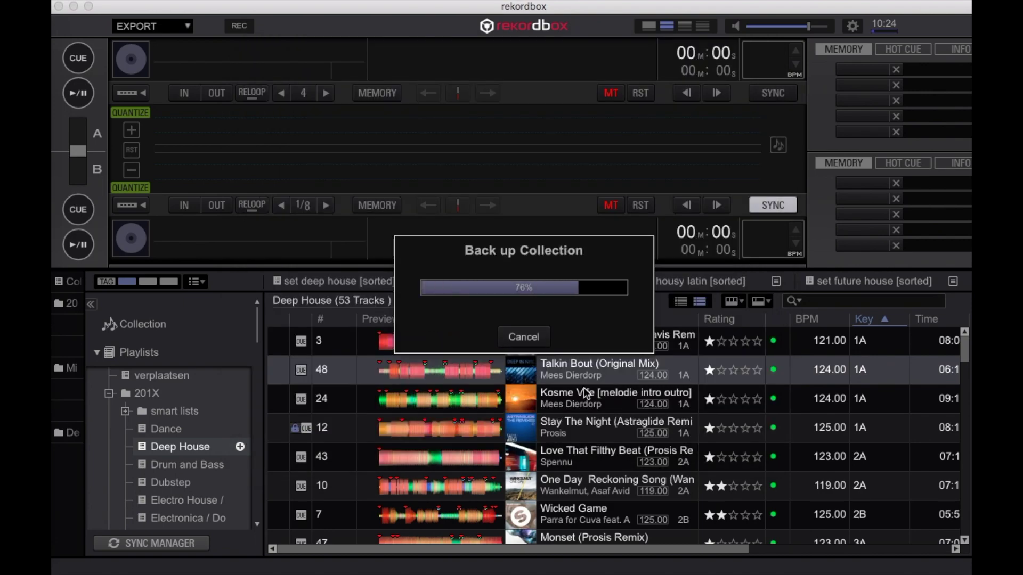
# - Finish the backup, then accept the licence and download Install_rekordbox_5_0_0.pkg for Mac
pyautogui.click(523, 333)
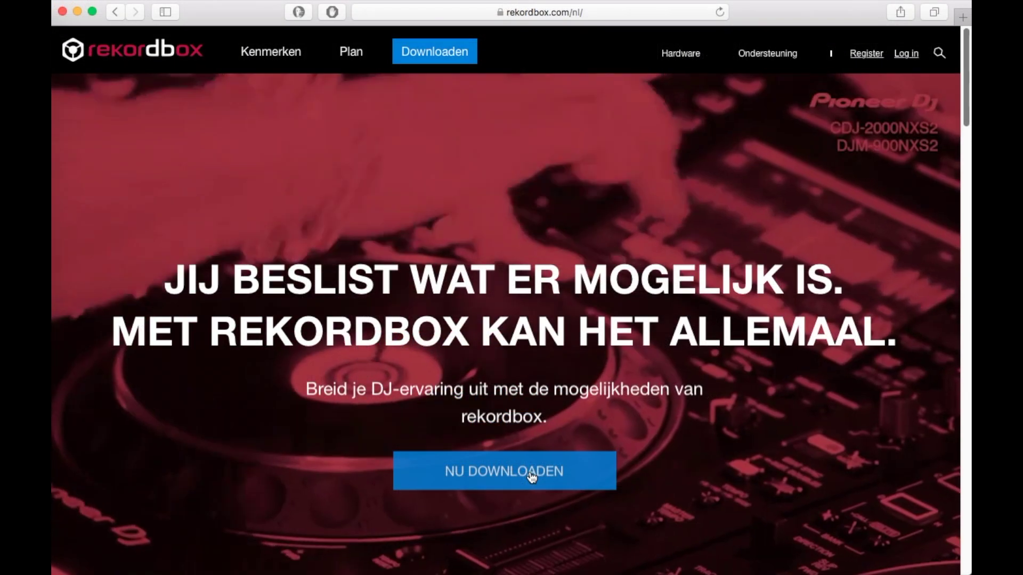
pyautogui.click(531, 476)
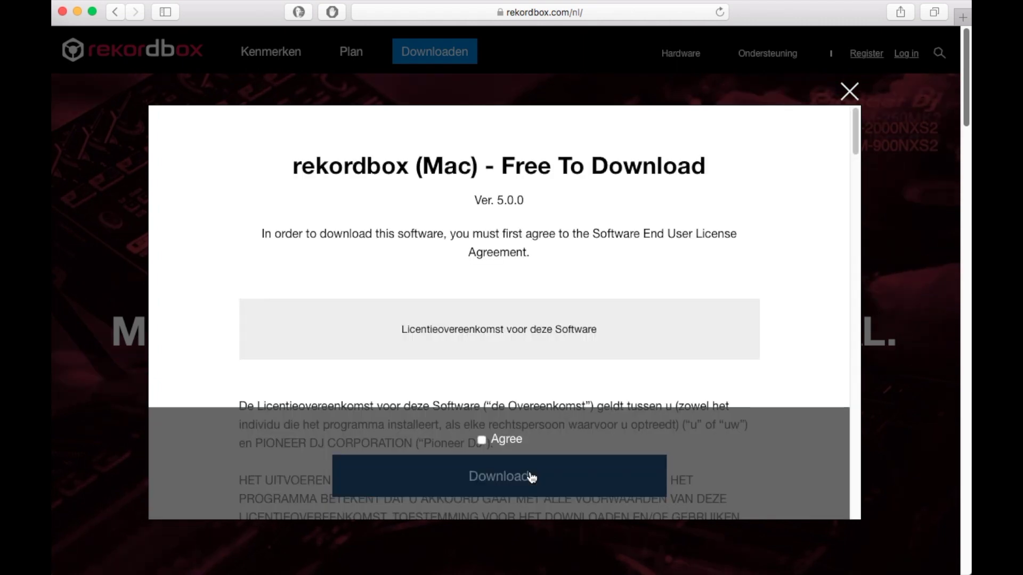
pyautogui.scroll(-5, 540, 390)
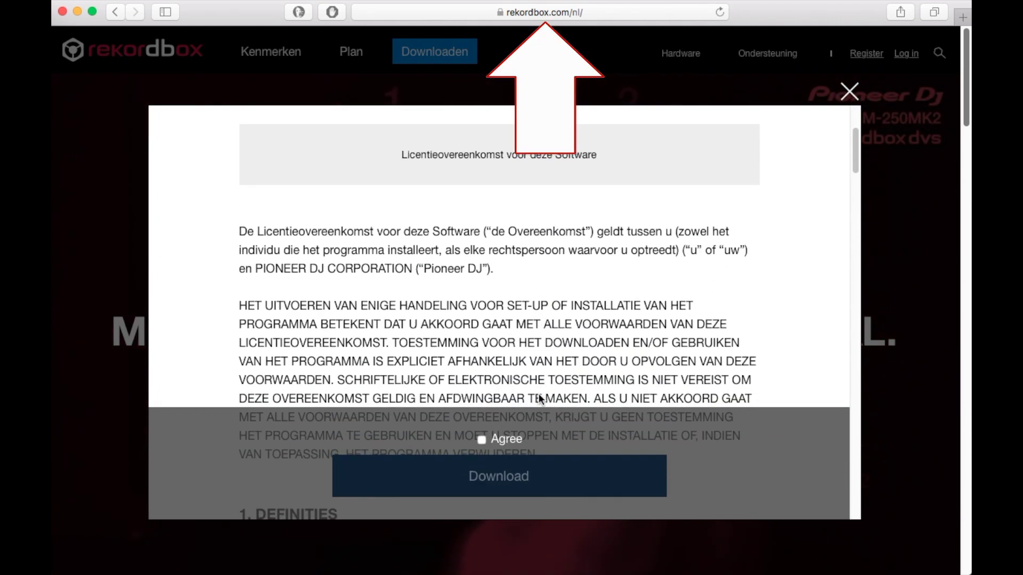
pyautogui.click(481, 440)
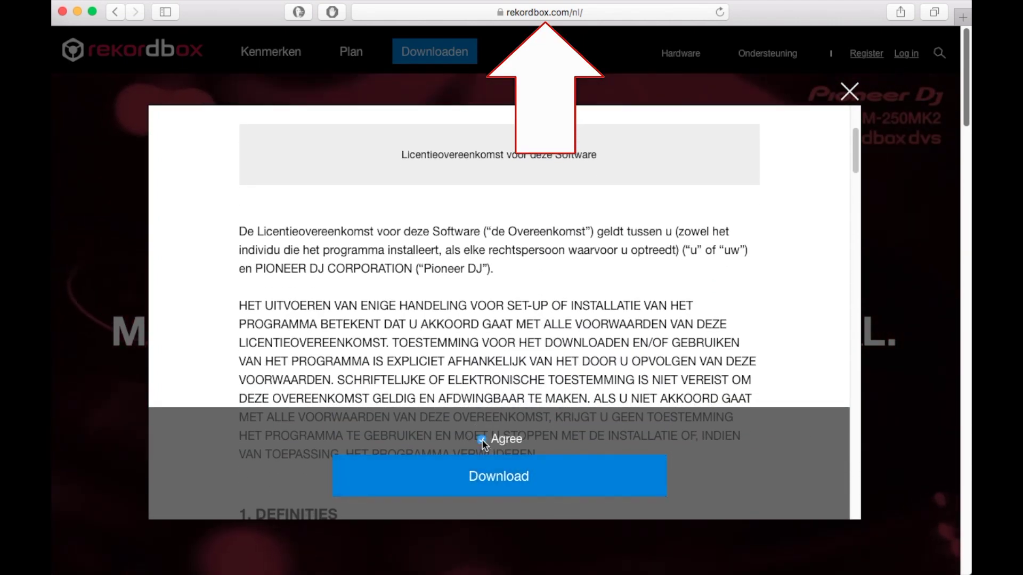
pyautogui.click(505, 490)
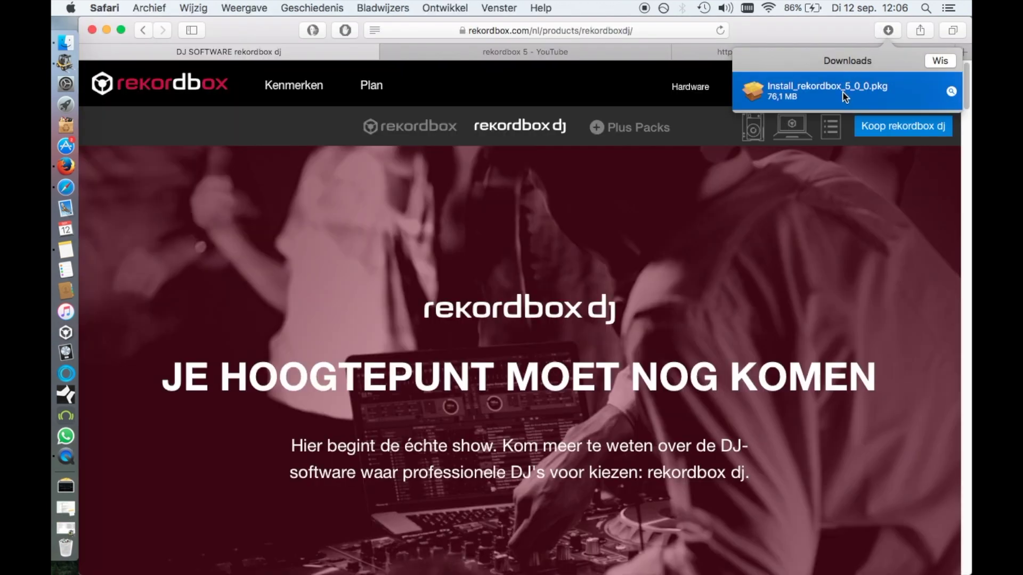
# - Launch the downloaded rekordbox installer and accept its licence agreement
pyautogui.doubleClick(842, 91)
pyautogui.click(688, 388)
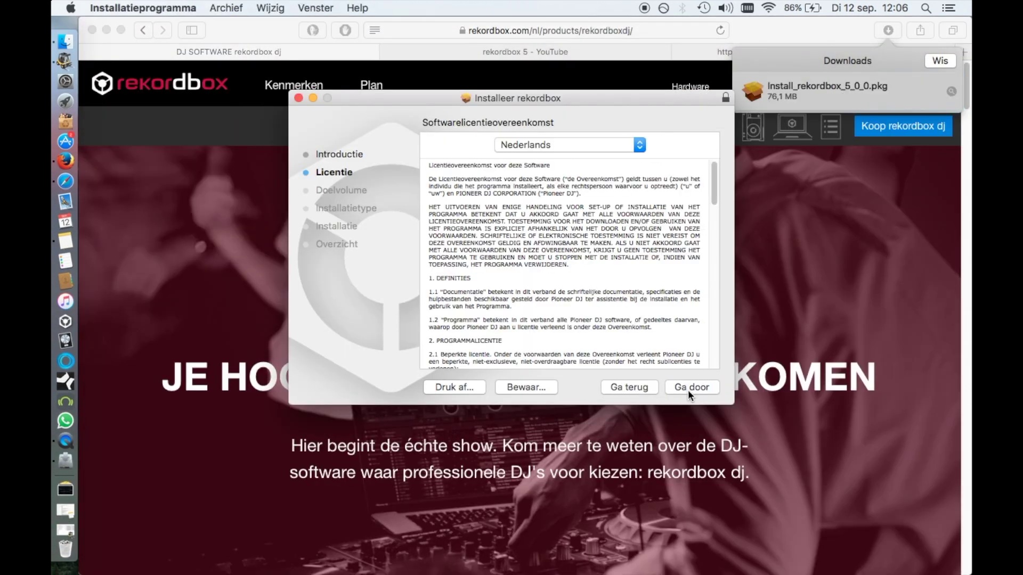
pyautogui.click(688, 388)
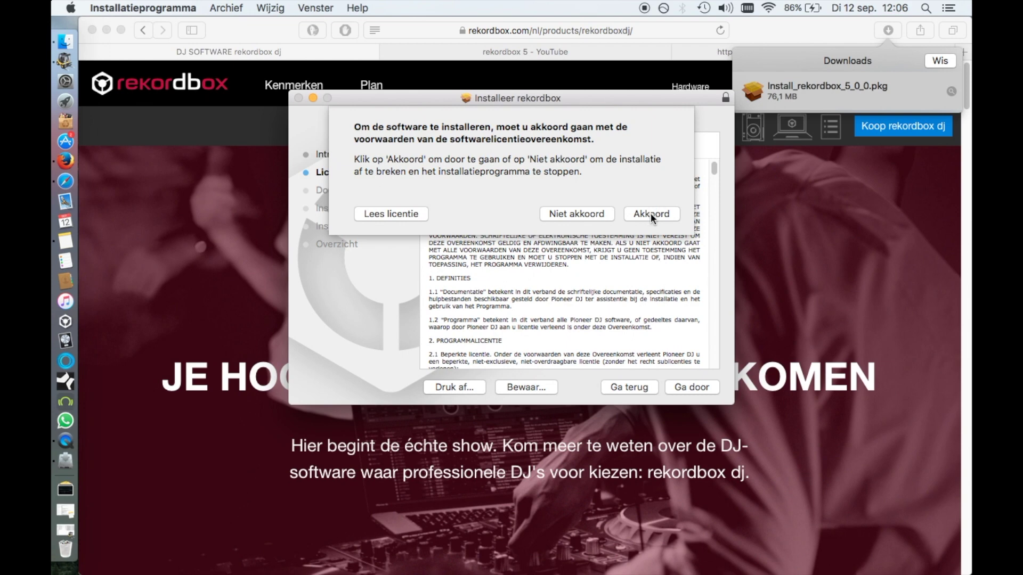
pyautogui.click(650, 215)
# - Install rekordbox 5 on Macintosh HD using the administrator password, then browse Applications
pyautogui.click(690, 388)
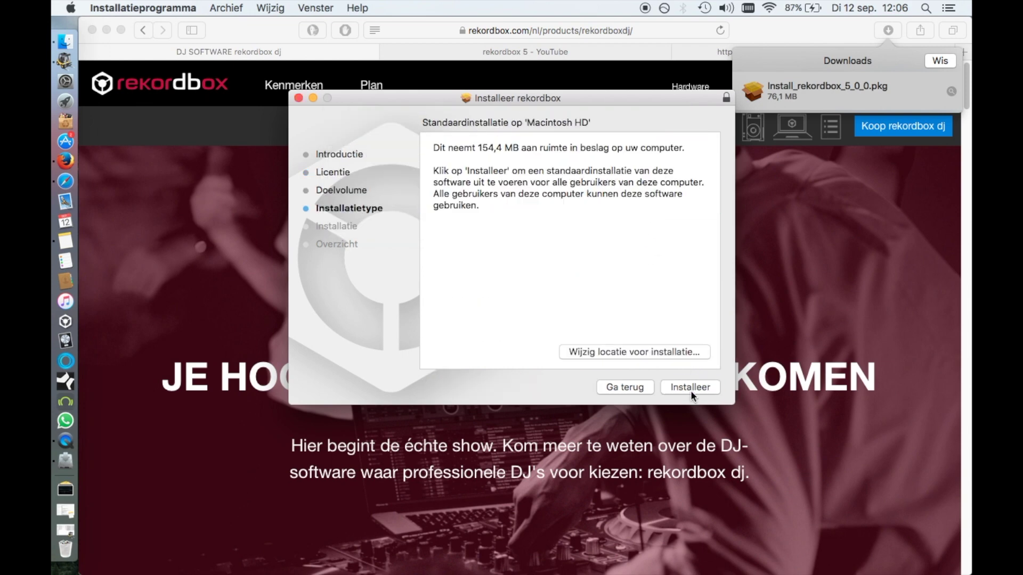
pyautogui.click(690, 388)
pyautogui.write('••••••••••••')
pyautogui.press('Return')
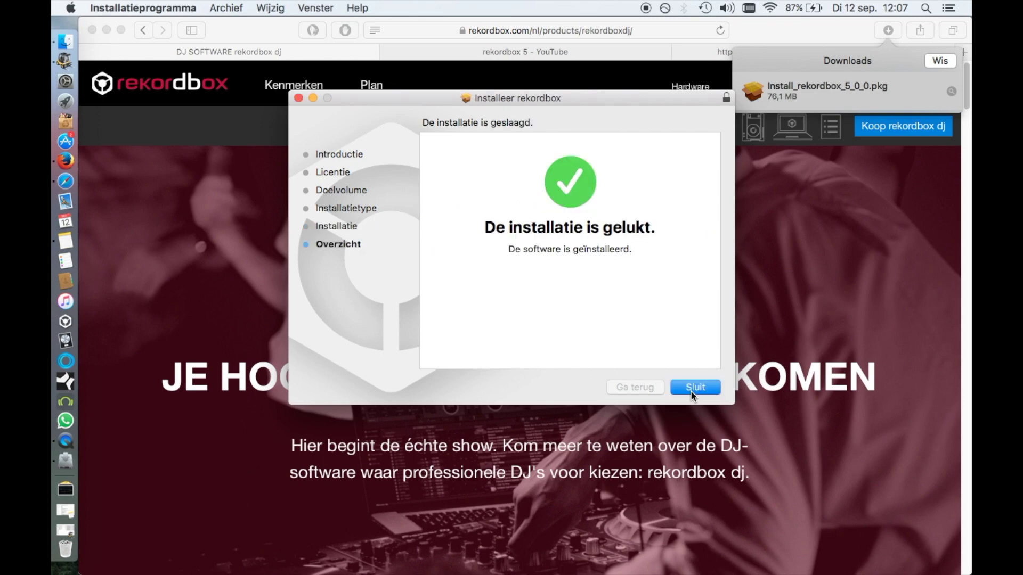
pyautogui.click(690, 391)
pyautogui.click(66, 102)
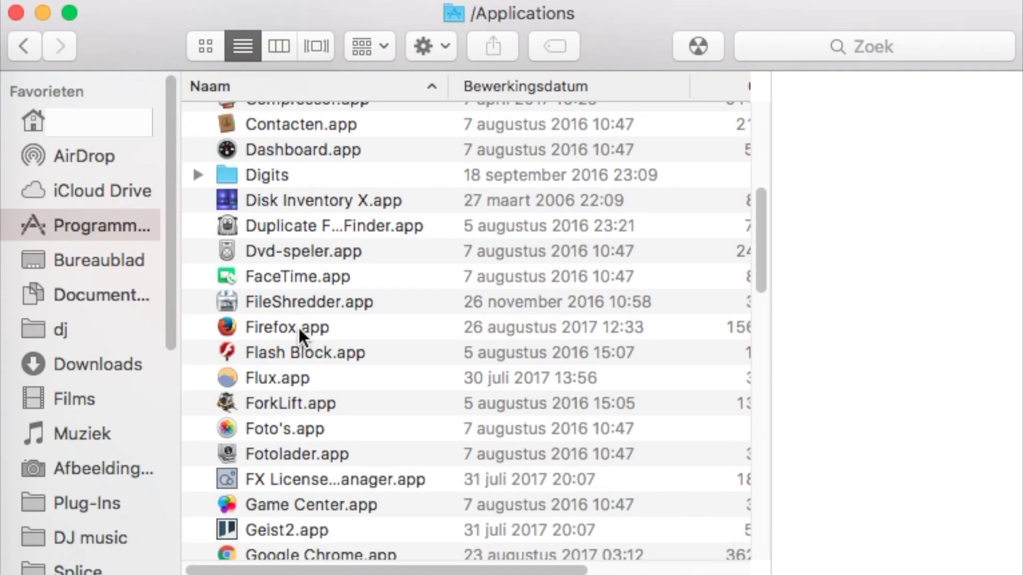
pyautogui.scroll(-10, 299, 328)
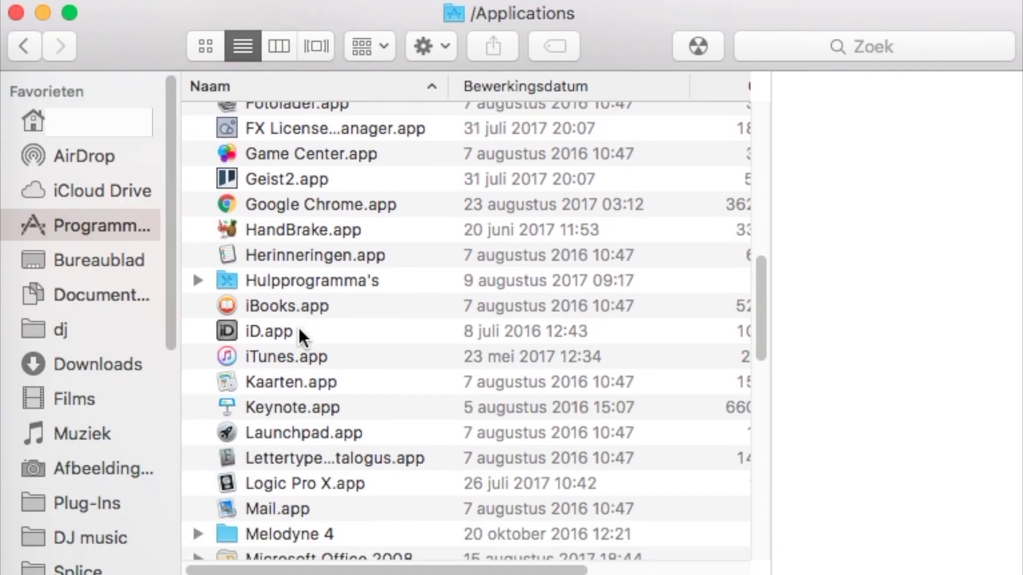
# - Expand the rekordbox 4 and rekordbox 5 folders in Applications to compare their contents
pyautogui.scroll(-10, 298, 328)
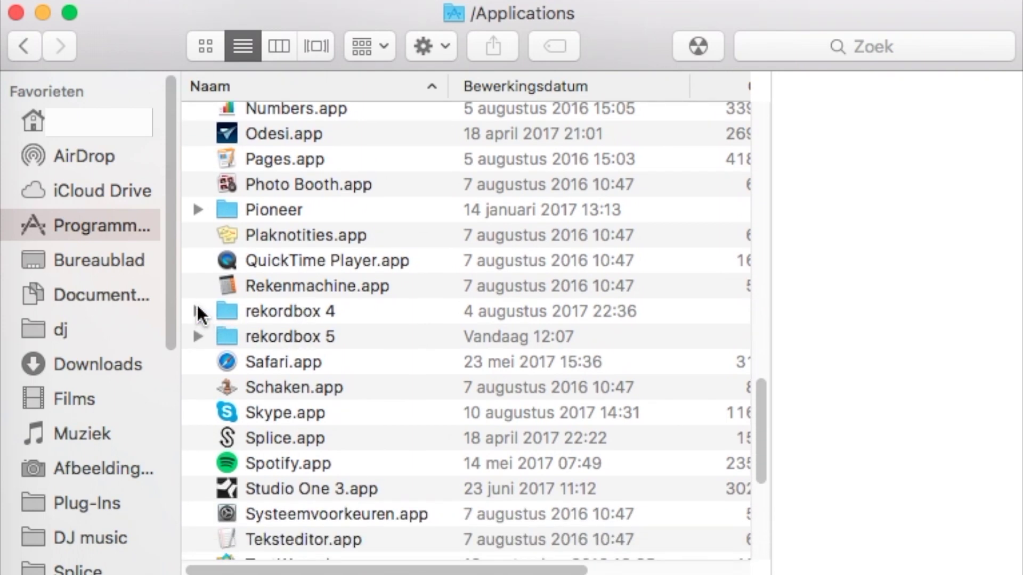
pyautogui.click(197, 311)
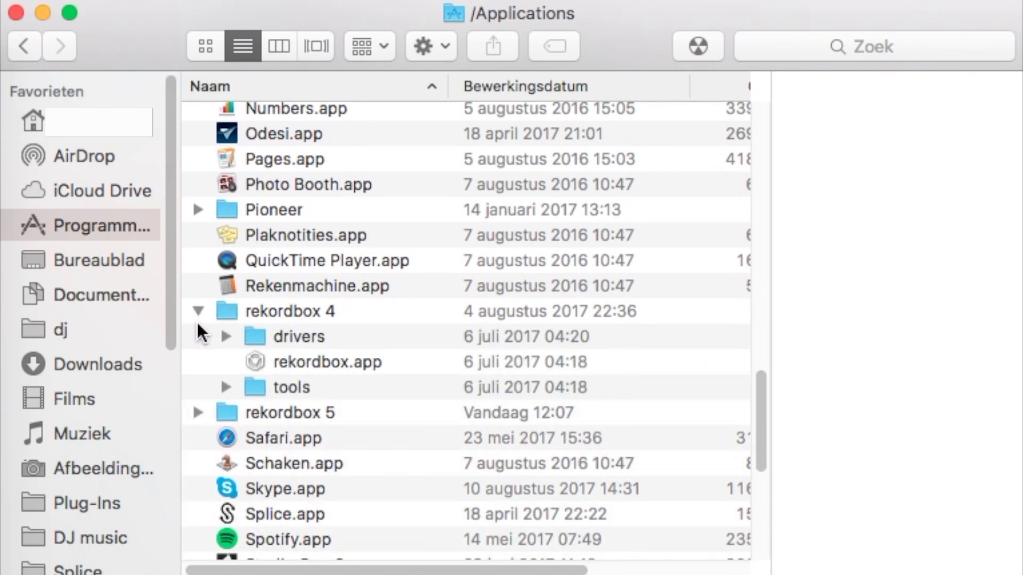
pyautogui.click(198, 412)
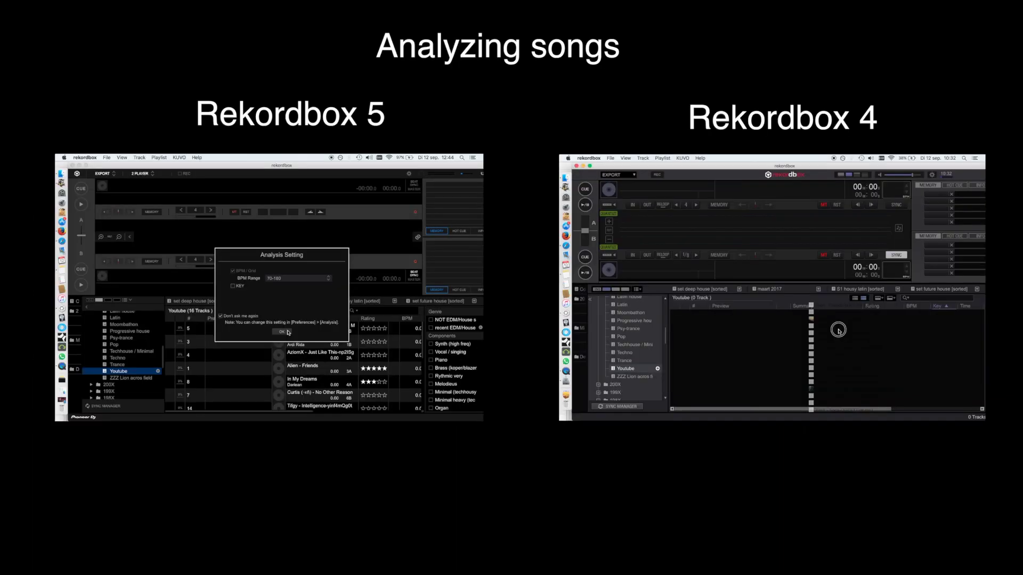
# - Confirm the Analysis Setting (BPM range 70–180) to analyse the Youtube playlist tracks
pyautogui.click(282, 332)
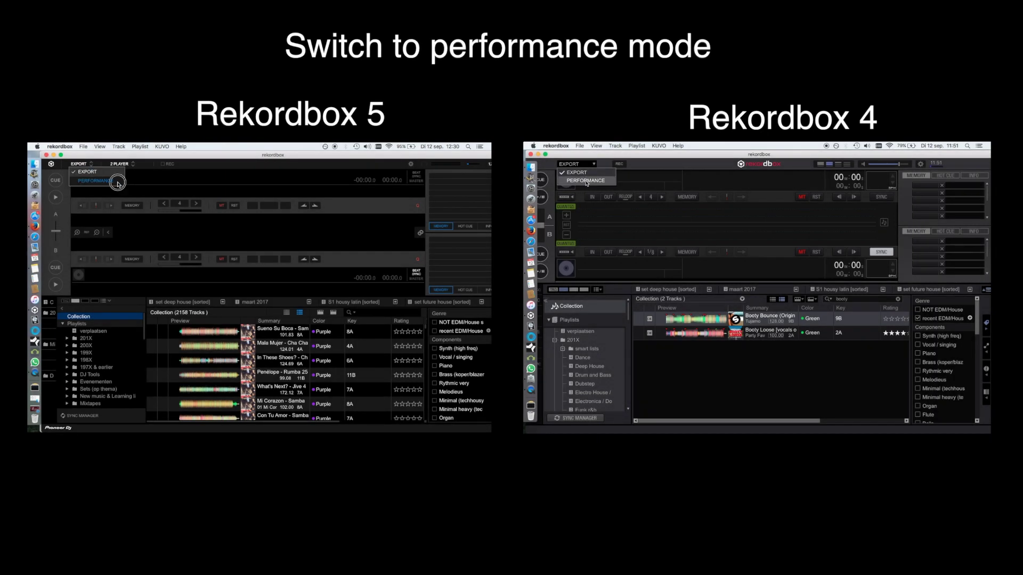
# - Switch to PERFORMANCE mode, search for 'booty', and move down the matching Booty tracks
pyautogui.click(118, 184)
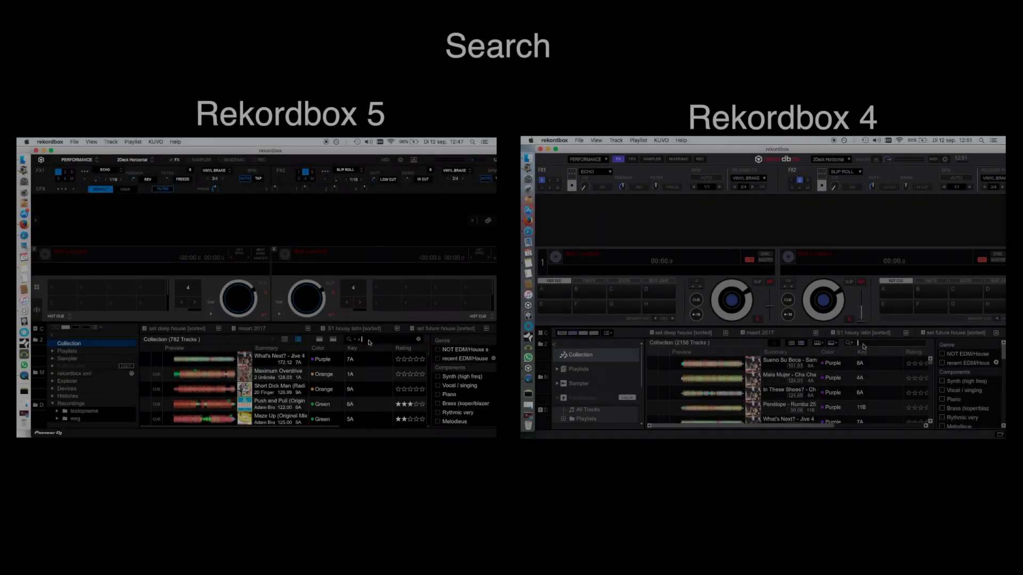
pyautogui.write('ooty')
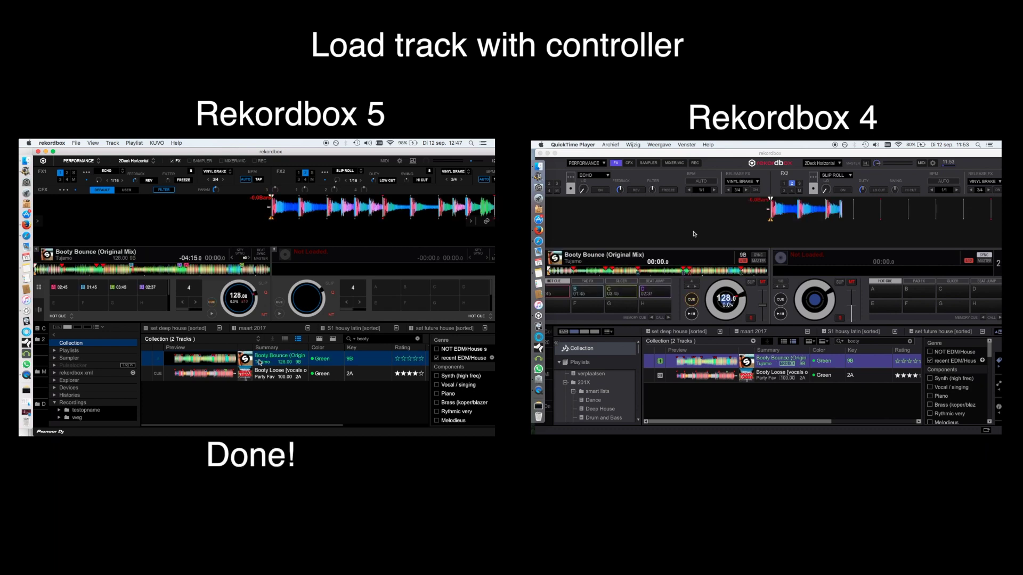
pyautogui.press('Down')
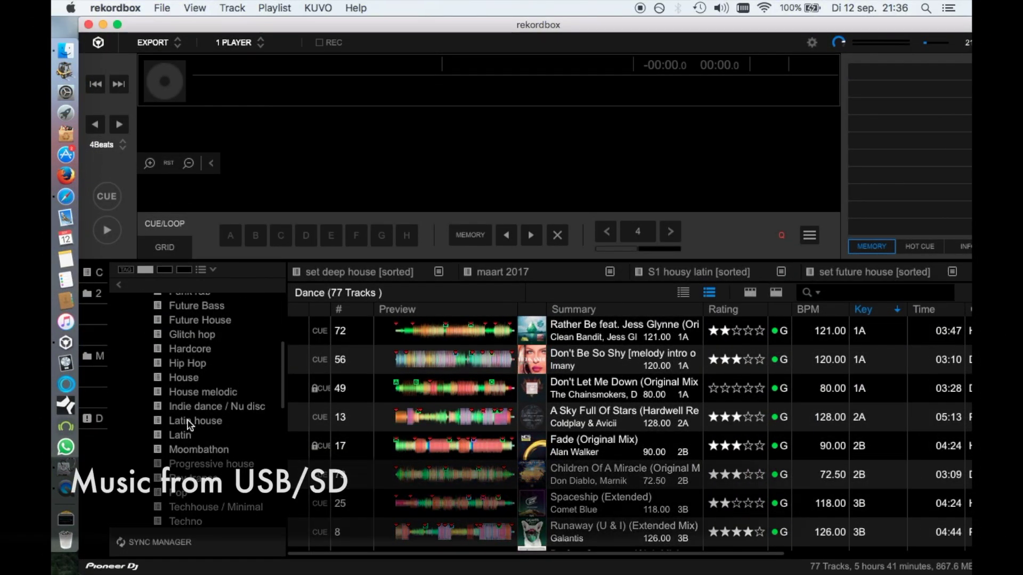
pyautogui.scroll(-5, 189, 425)
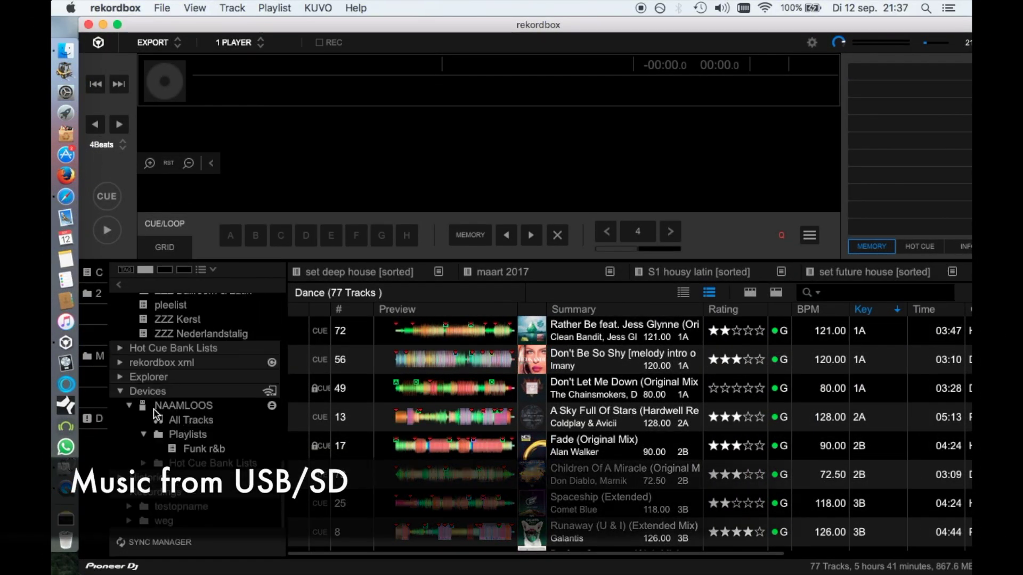
# - Open the Funk r&b playlist on USB device NAAMLOOS and drag In Common onto the deck
pyautogui.click(165, 407)
pyautogui.click(188, 435)
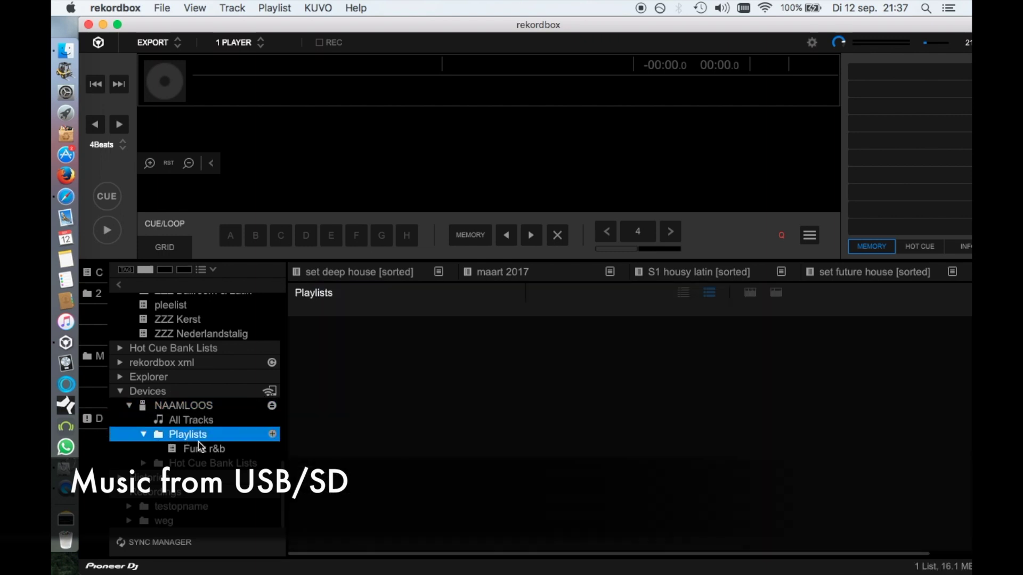
pyautogui.click(205, 449)
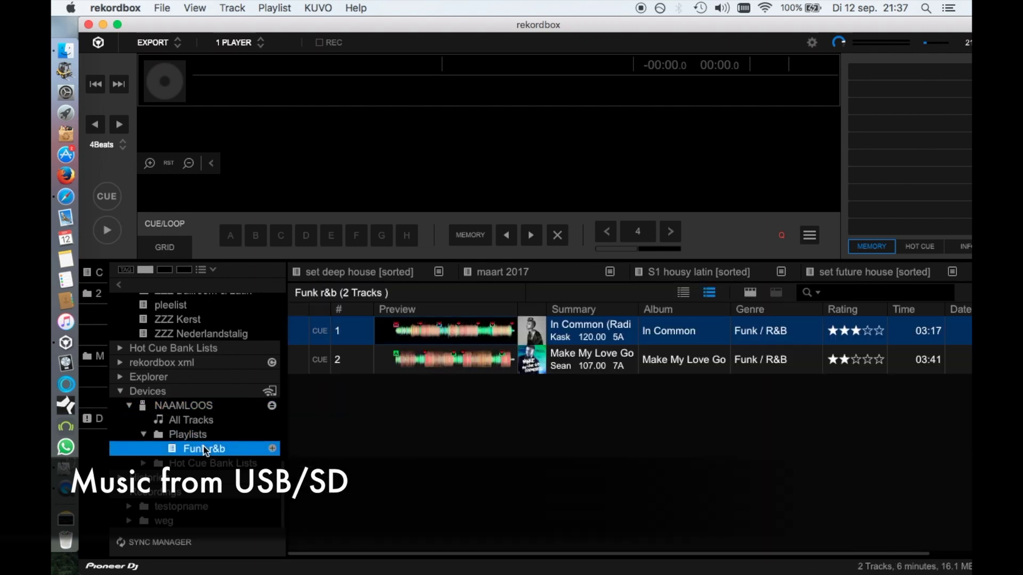
pyautogui.click(430, 333)
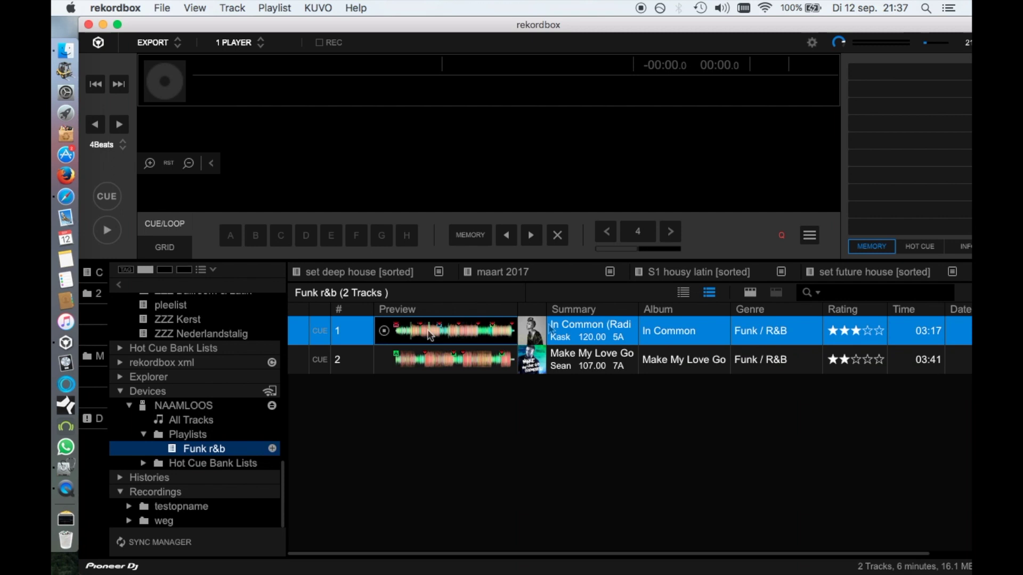
pyautogui.moveTo(430, 335); pyautogui.dragTo(586, 135)
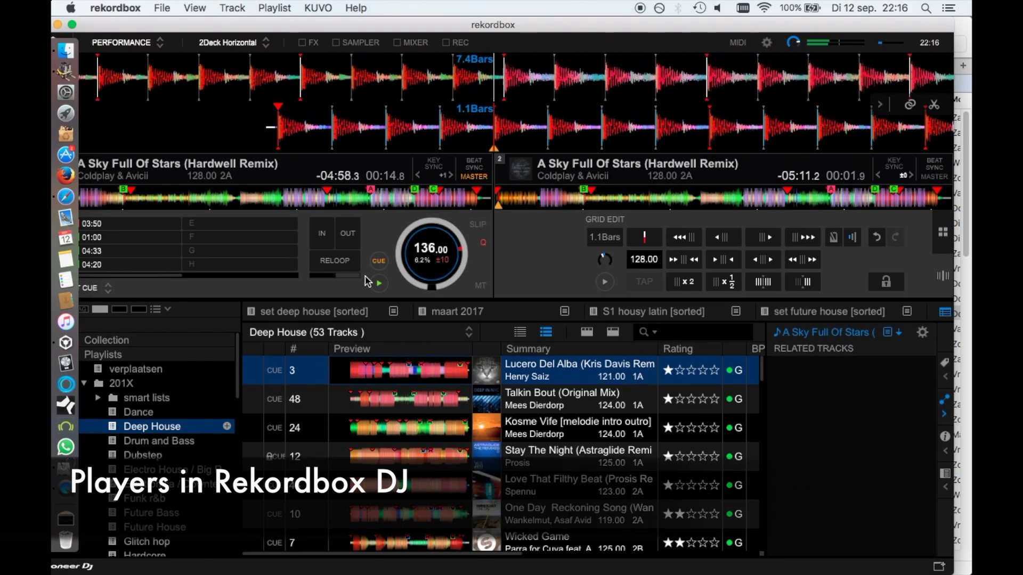
# - Set a loop on deck 1, make it an 8-beat auto loop, then shorten it to 2 beats
pyautogui.click(328, 241)
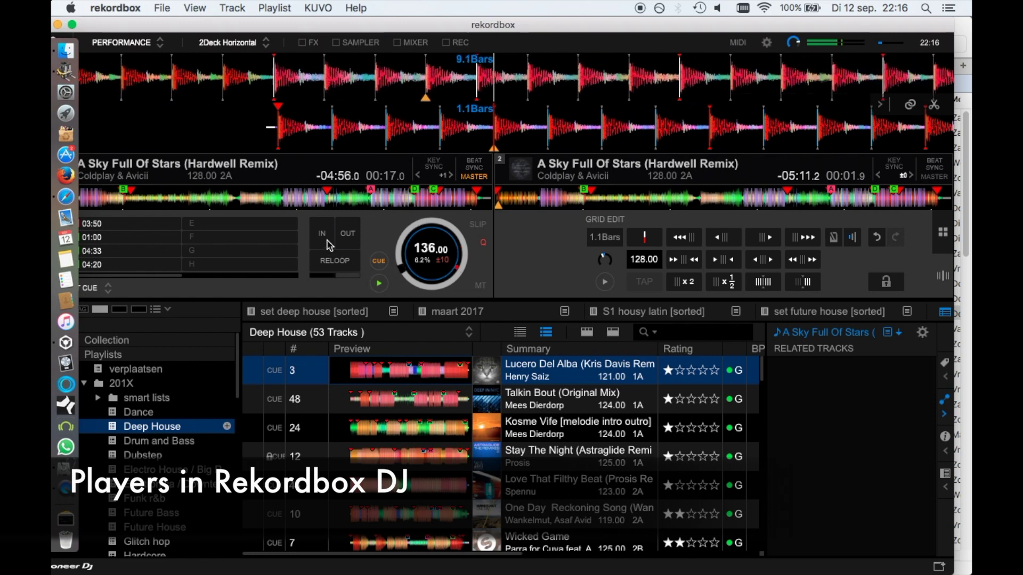
pyautogui.click(354, 236)
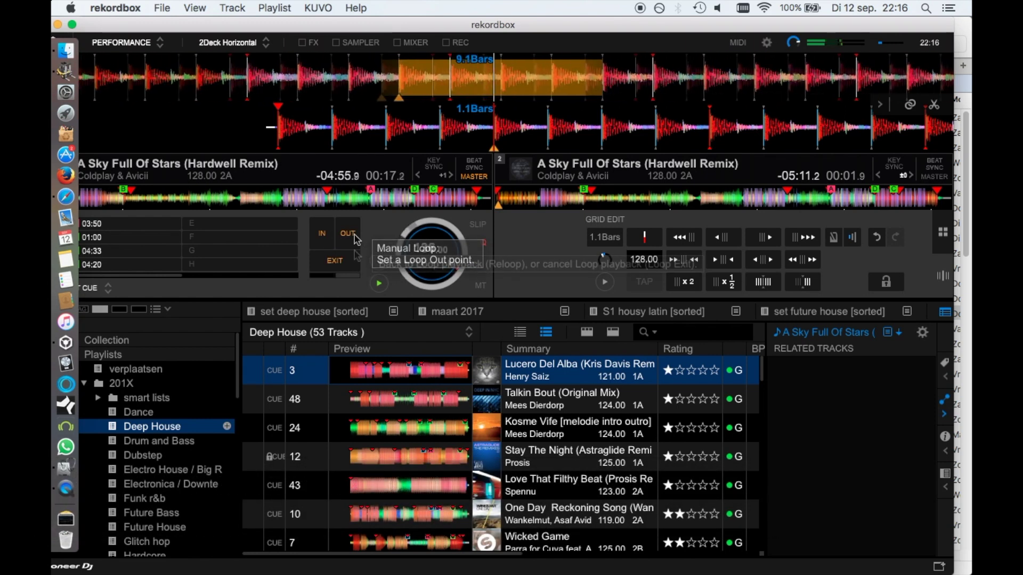
pyautogui.click(331, 276)
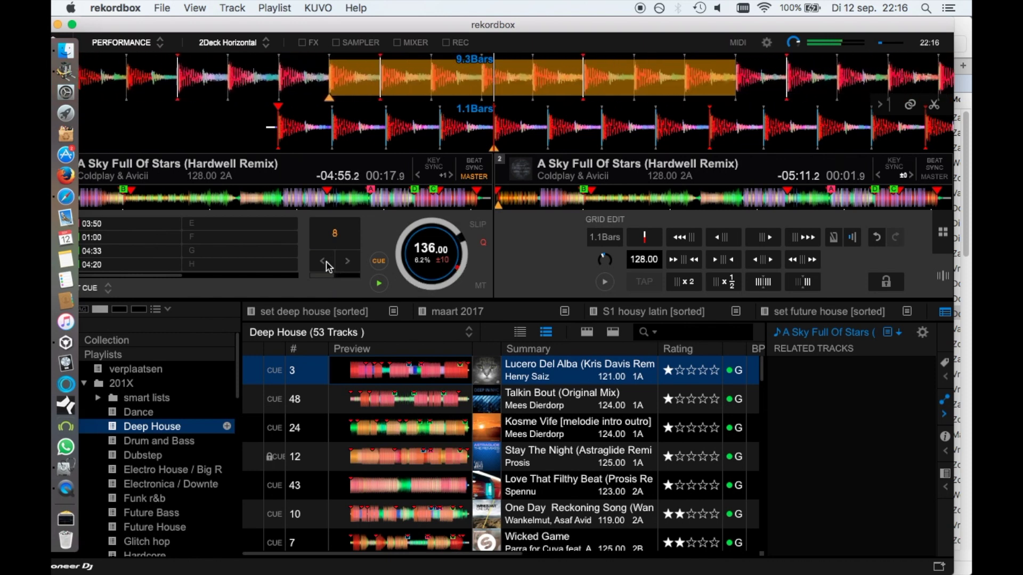
pyautogui.click(323, 261)
pyautogui.click(324, 261)
# - Switch deck 1's pads to MEMORY CUE and delete the cue at 03:50.727
pyautogui.click(106, 288)
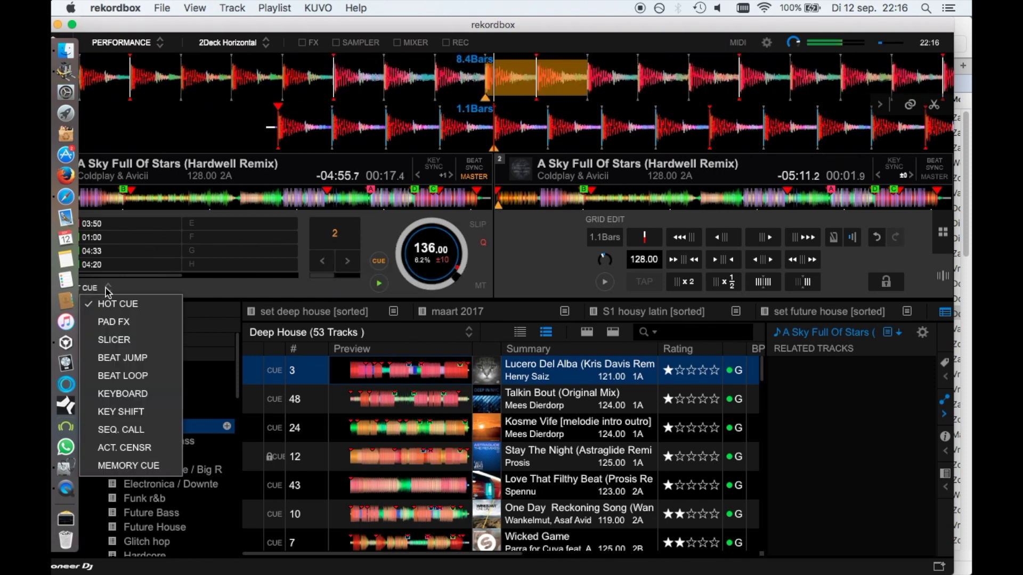
pyautogui.click(145, 462)
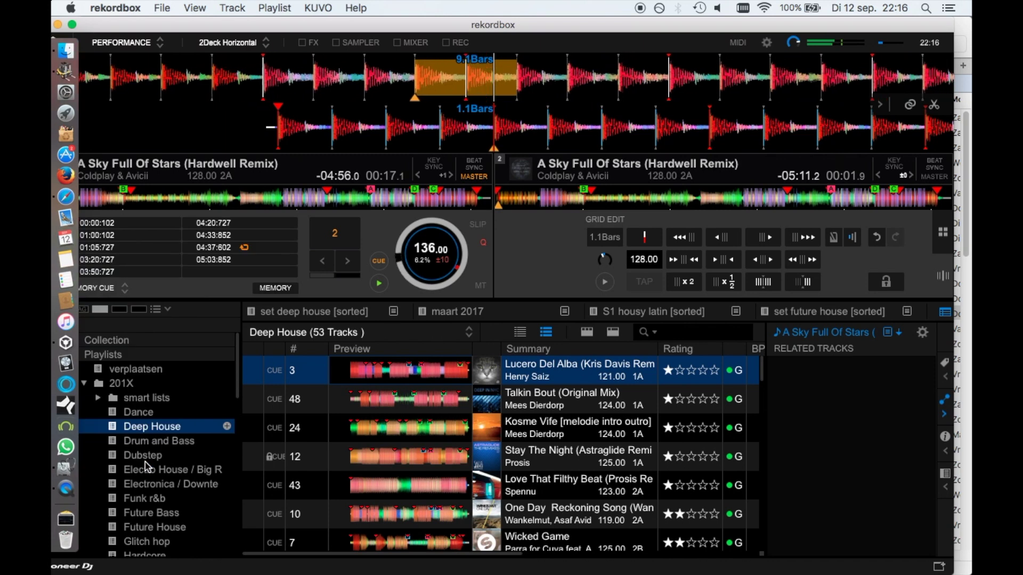
pyautogui.click(175, 271)
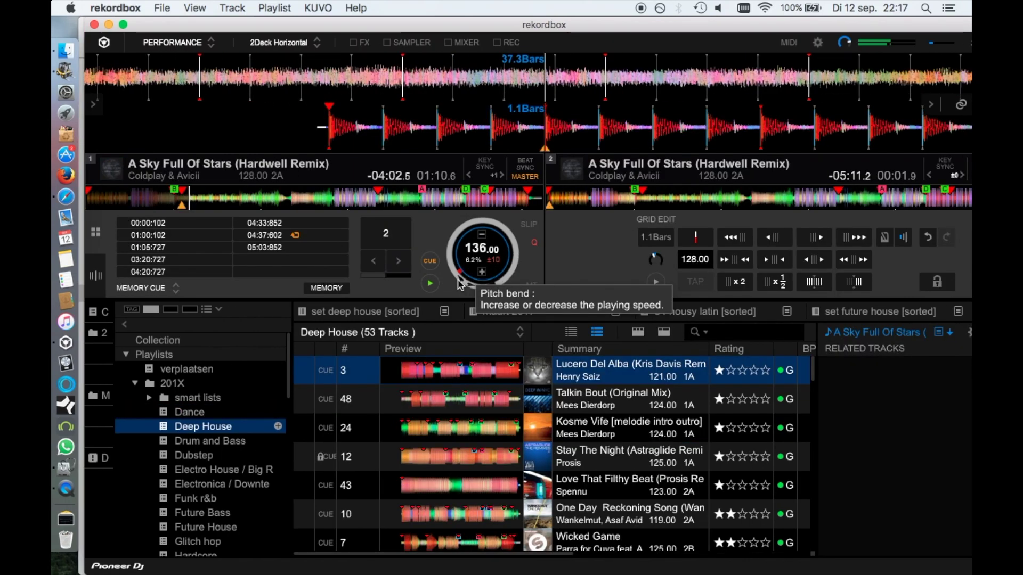
# - Bend deck 1's speed, set an 8-beat loop, halve it to 2 beats, and jump near the start
pyautogui.click(471, 286)
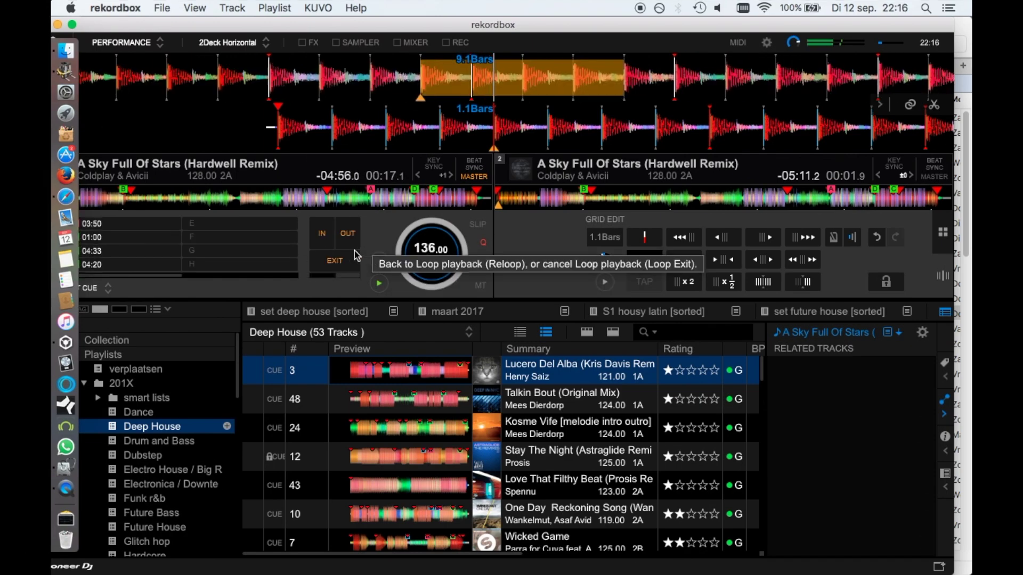
pyautogui.click(330, 281)
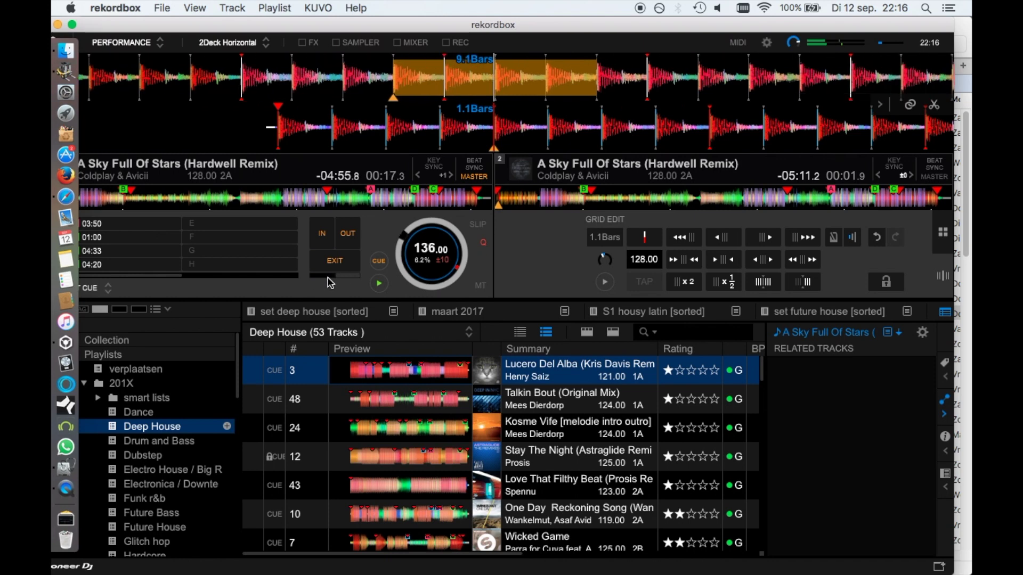
pyautogui.click(331, 281)
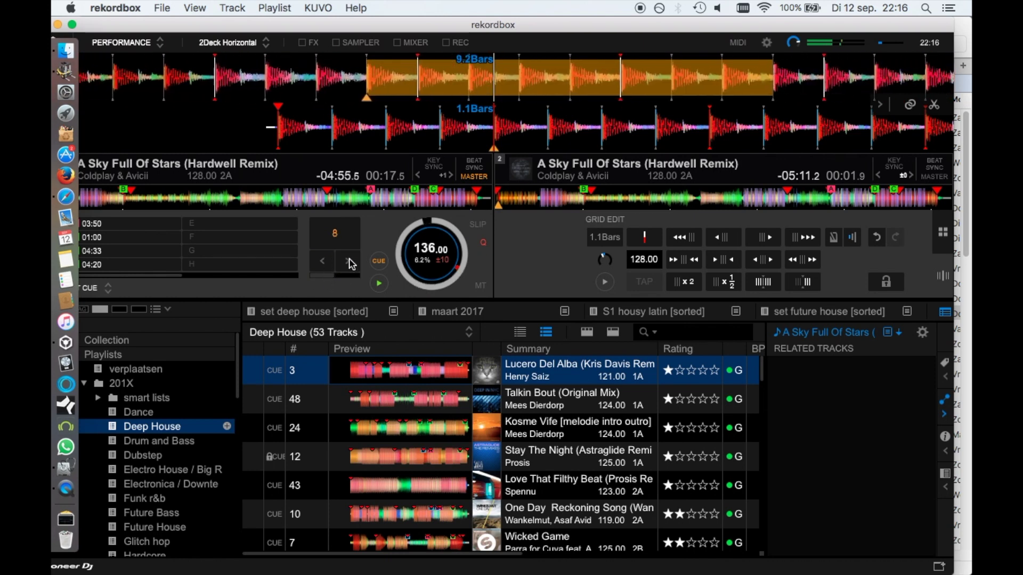
pyautogui.doubleClick(322, 261)
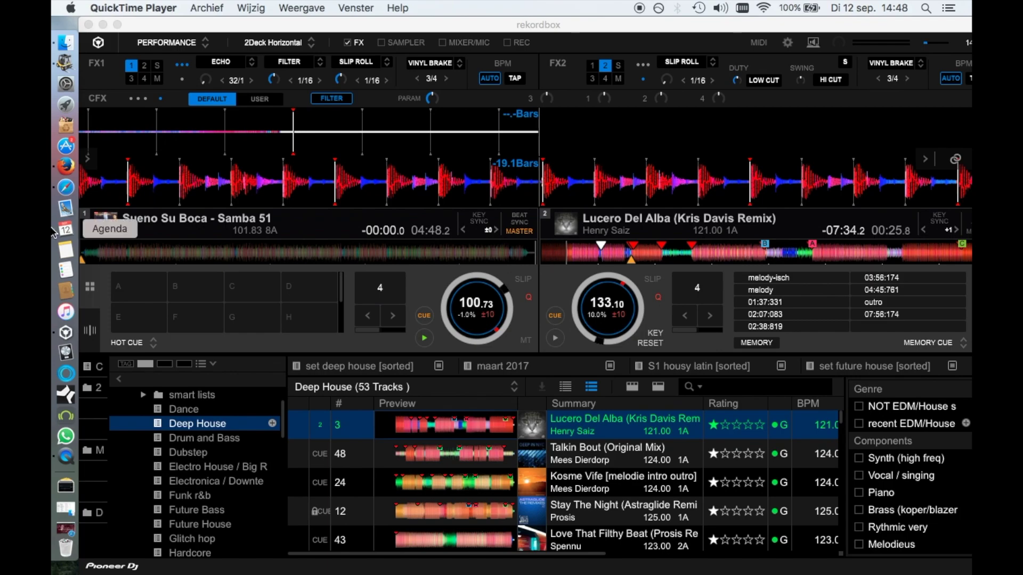
pyautogui.click(94, 250)
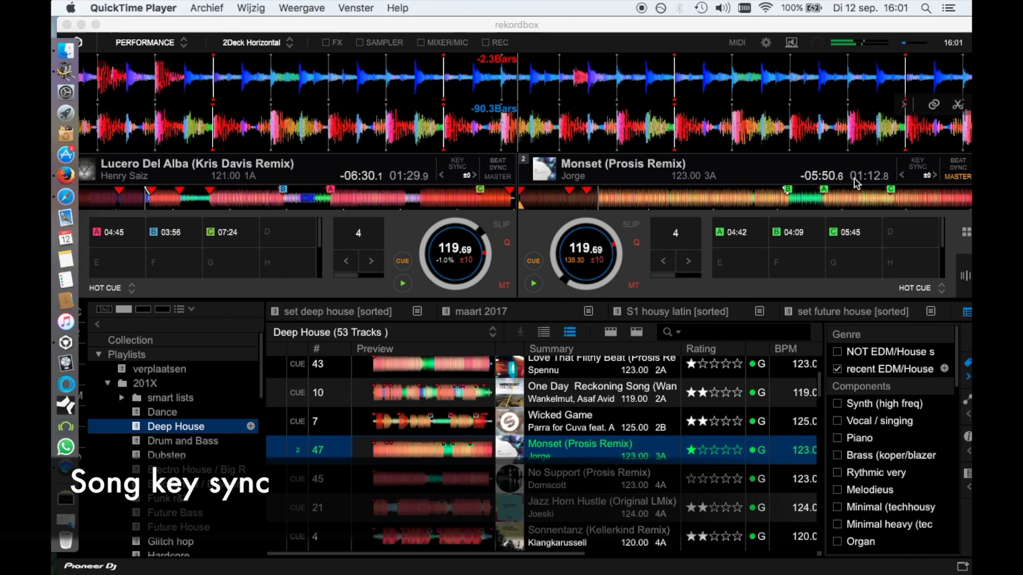
# - Try KEY SYNC on deck 2 twice, then on decks 1 and 2, getting 'KEY SYNC unavailable'
pyautogui.click(924, 170)
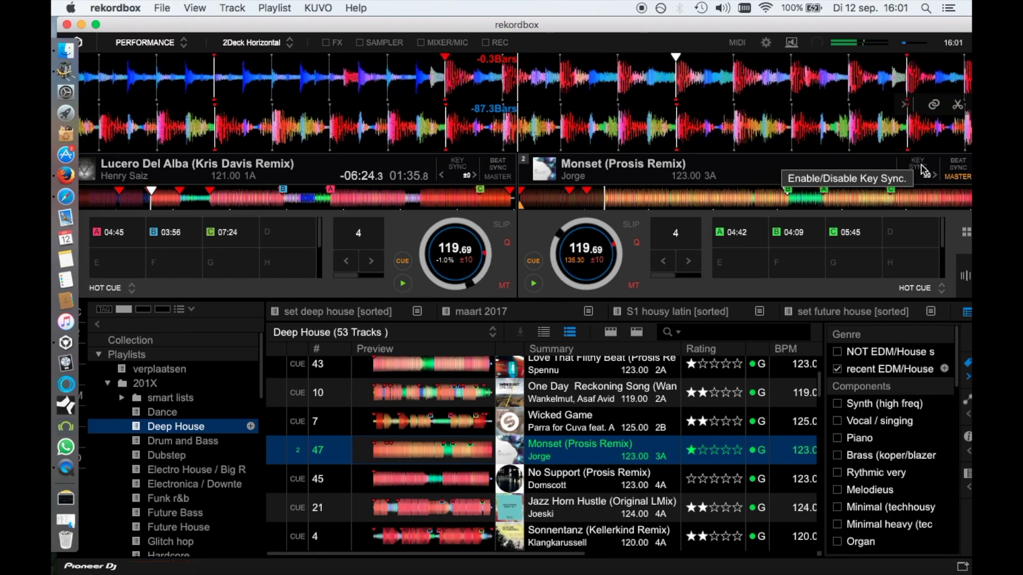
pyautogui.click(924, 169)
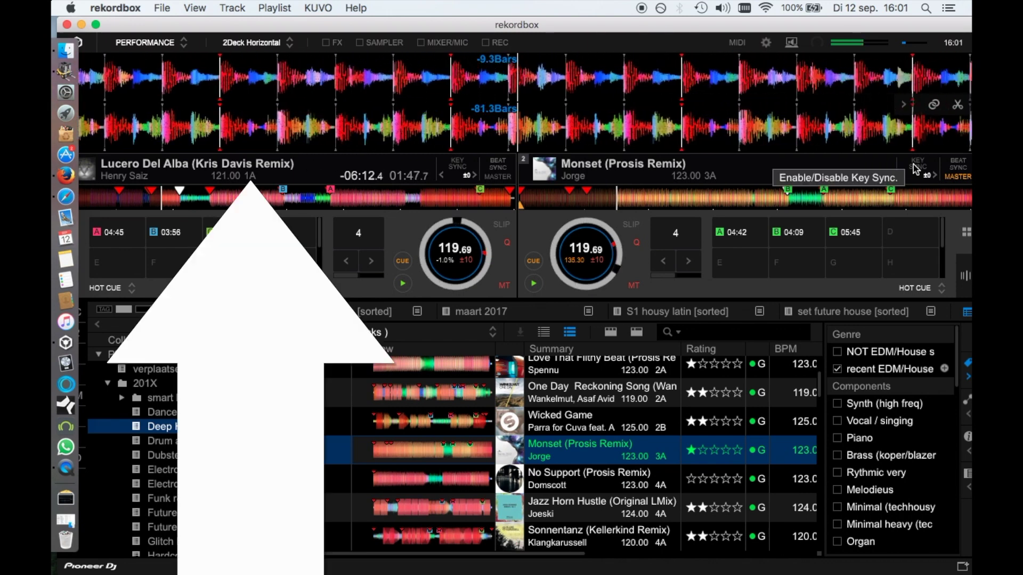
pyautogui.moveTo(611, 161)
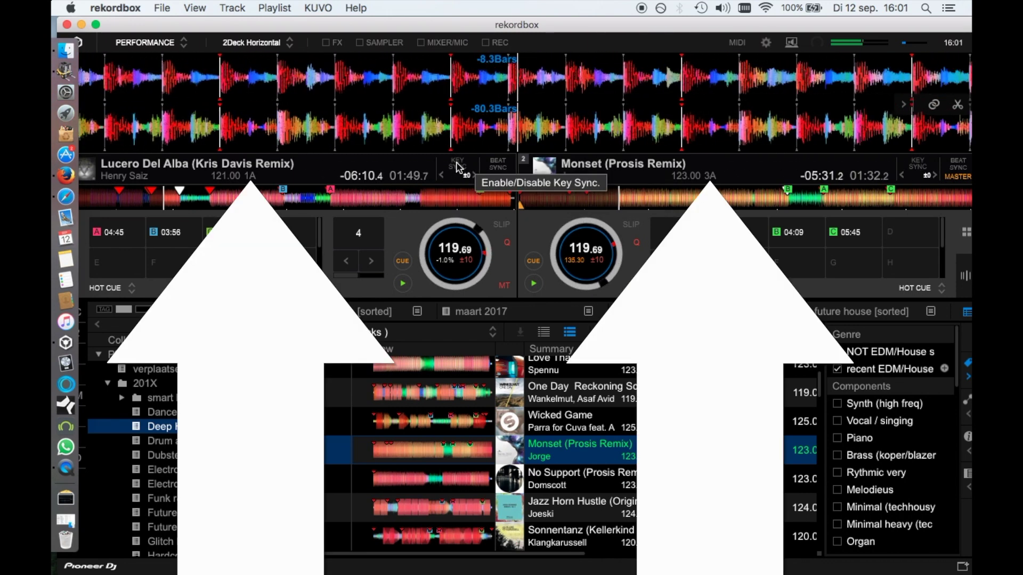
pyautogui.click(456, 166)
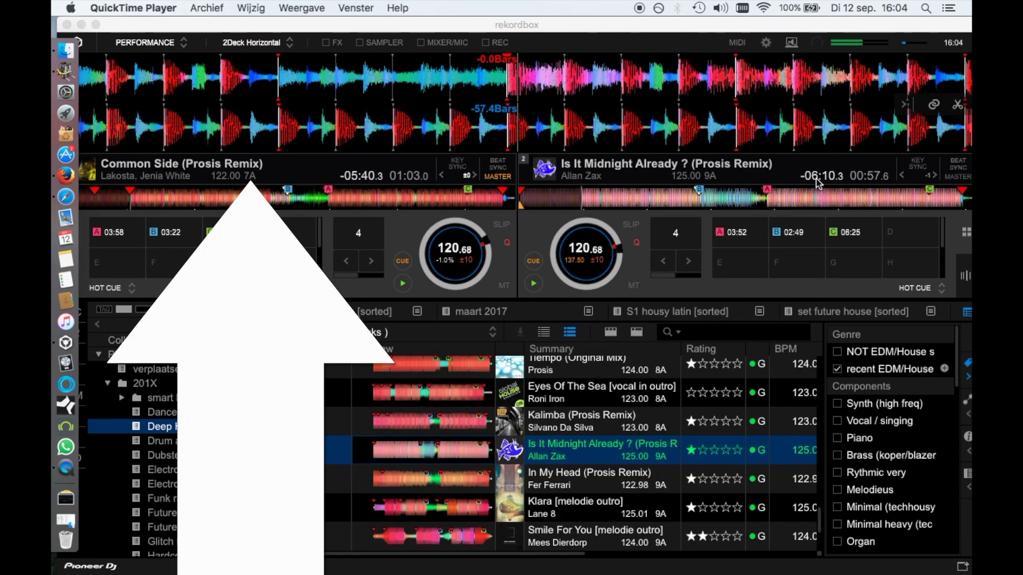
pyautogui.click(914, 167)
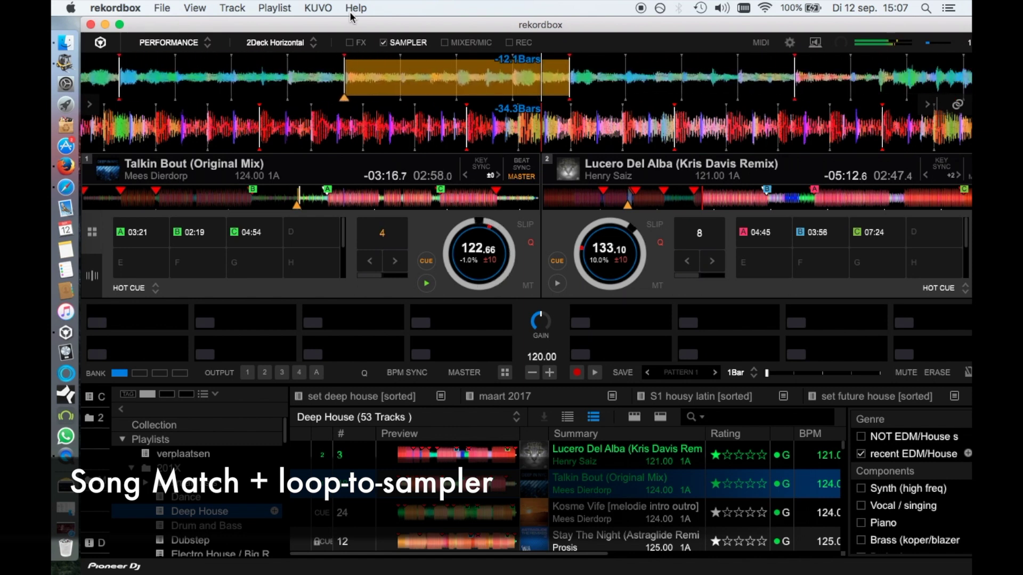
# - Capture deck 1's Talkin Bout loop and load it into sampler slot 1
pyautogui.moveTo(702, 22); pyautogui.dragTo(674, 21)
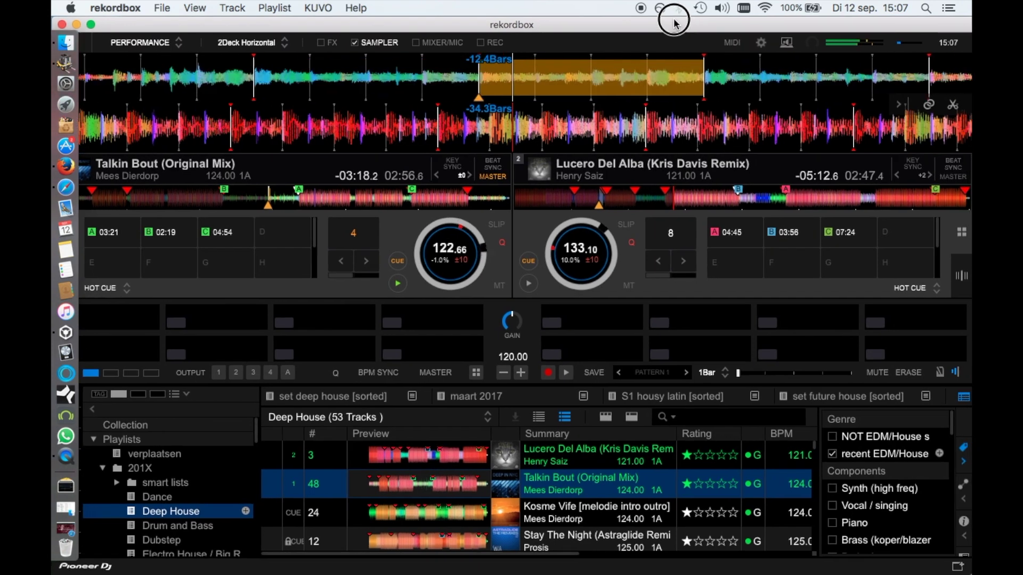
pyautogui.click(952, 106)
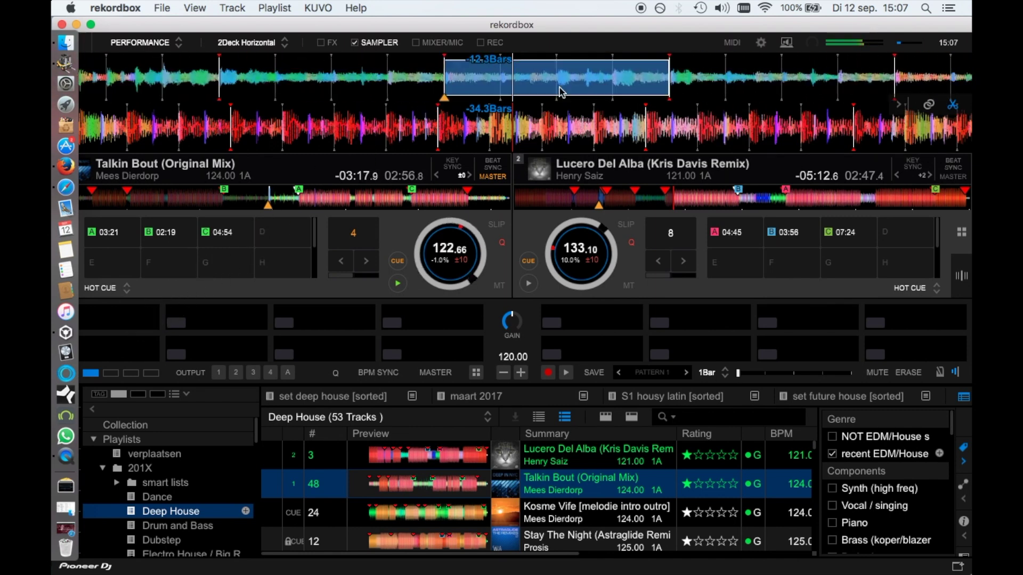
pyautogui.moveTo(346, 170); pyautogui.dragTo(142, 326)
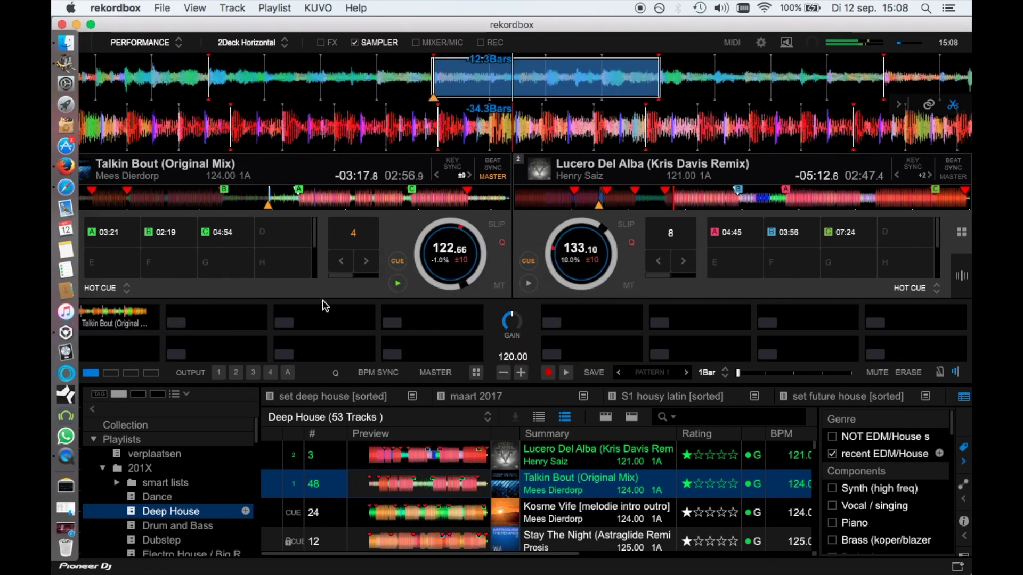
pyautogui.moveTo(146, 310)
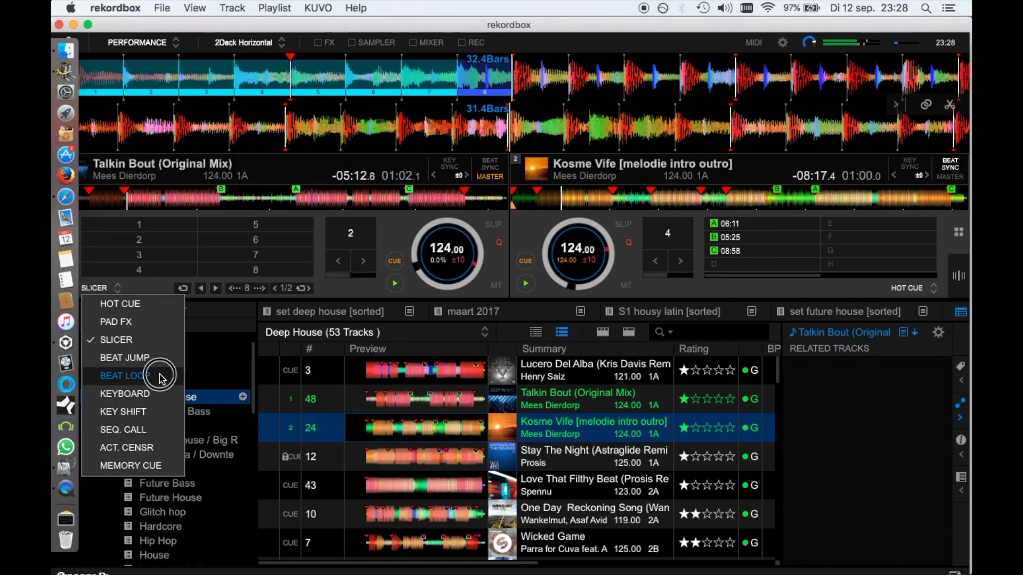
# - Set deck 1's performance pads to Beat Loop, then to Keyboard mode
pyautogui.click(160, 375)
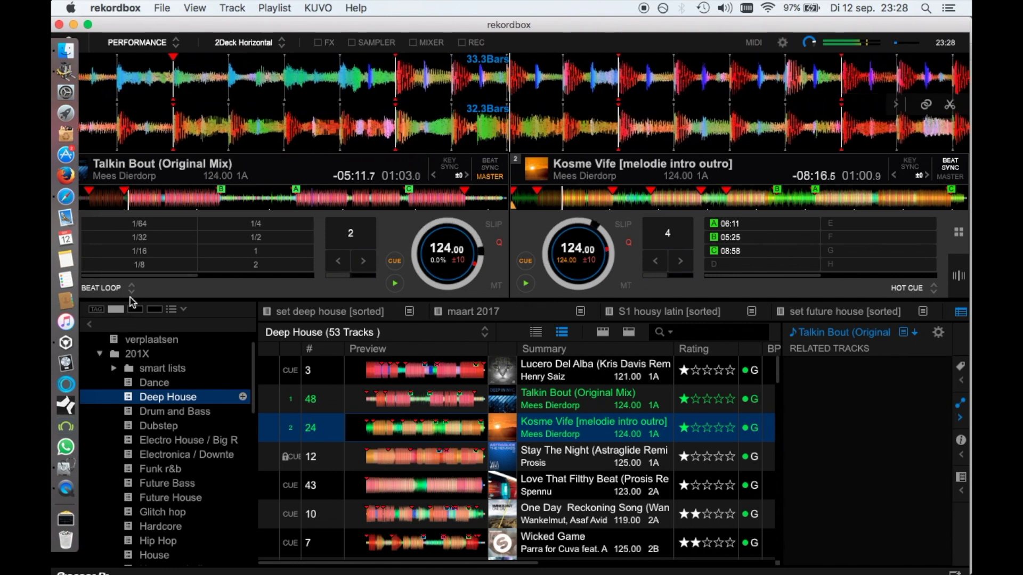
pyautogui.click(130, 289)
pyautogui.click(167, 397)
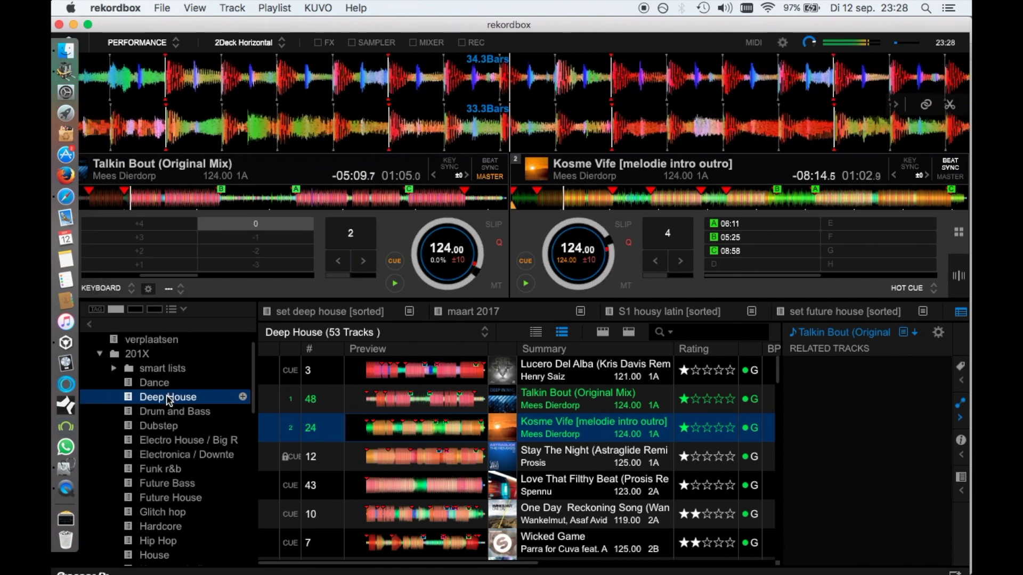
pyautogui.click(131, 289)
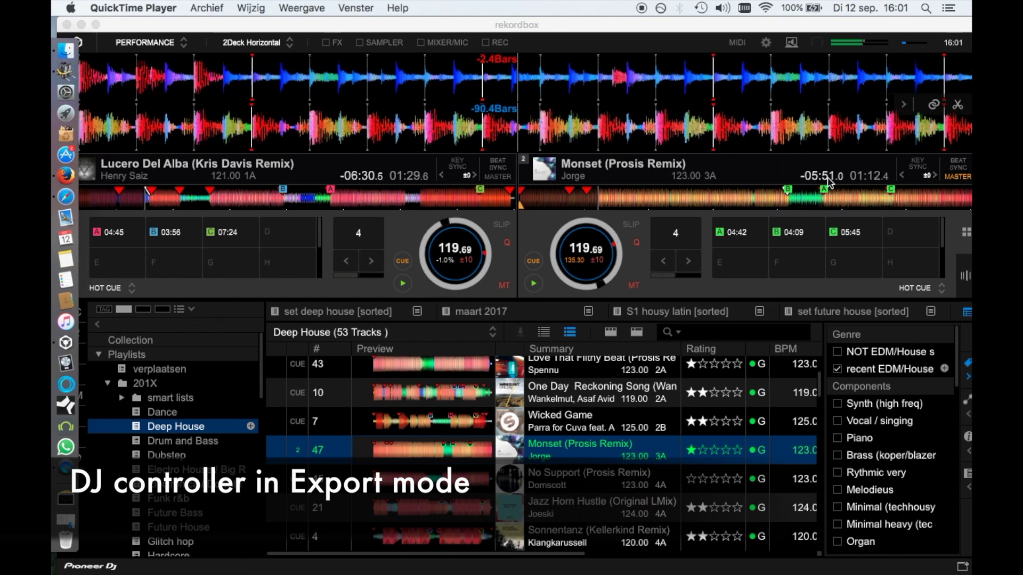
# - Try enabling Key Sync on deck 2's Monset track twice; it reports KEY SYNC unavailable
pyautogui.click(923, 169)
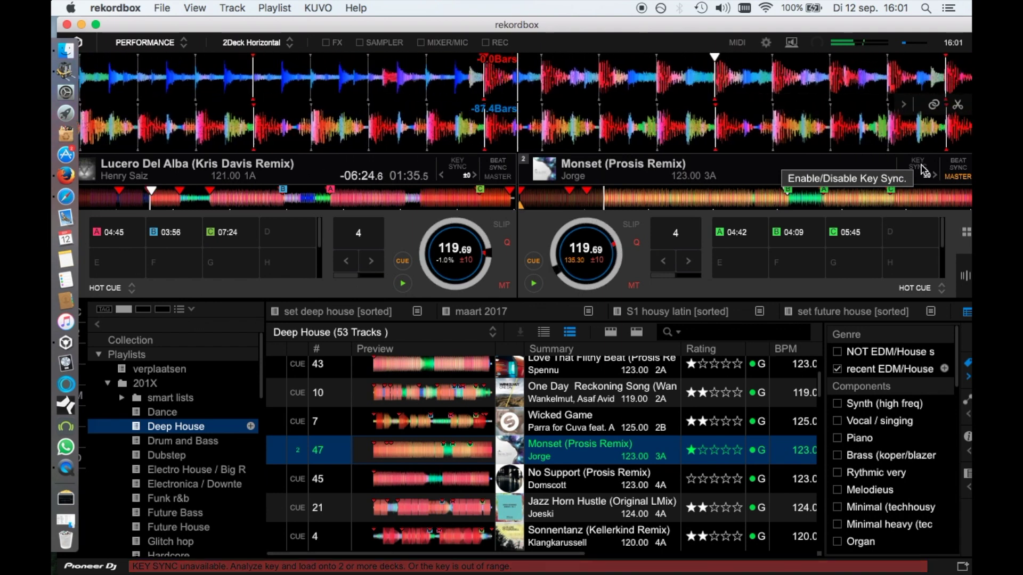
pyautogui.click(923, 169)
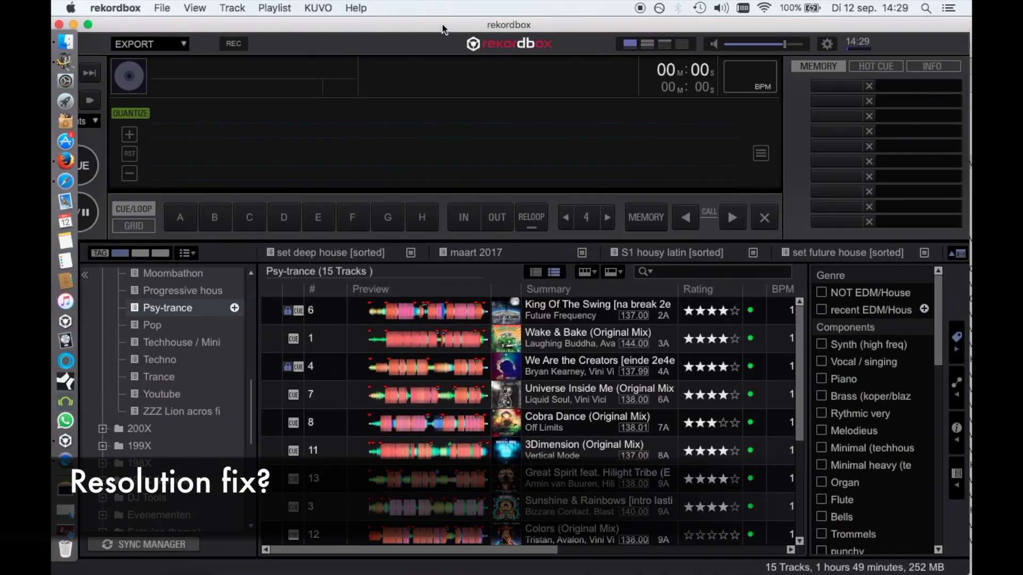
# - Move the rekordbox window right and back left, then shorten it from the bottom edge
pyautogui.moveTo(442, 29); pyautogui.dragTo(455, 28)
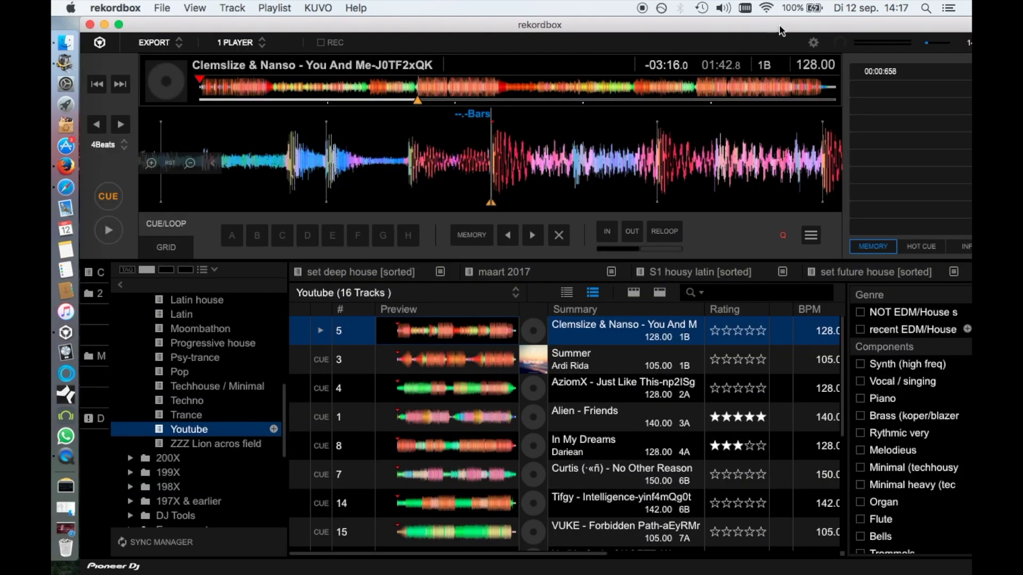
pyautogui.moveTo(781, 31); pyautogui.dragTo(752, 21)
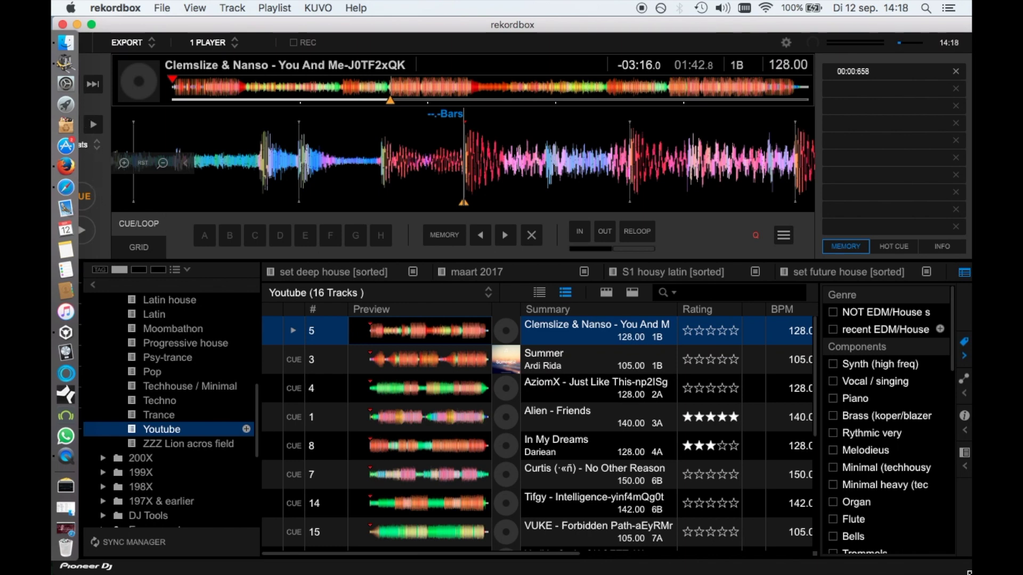
pyautogui.moveTo(912, 569); pyautogui.dragTo(948, 571)
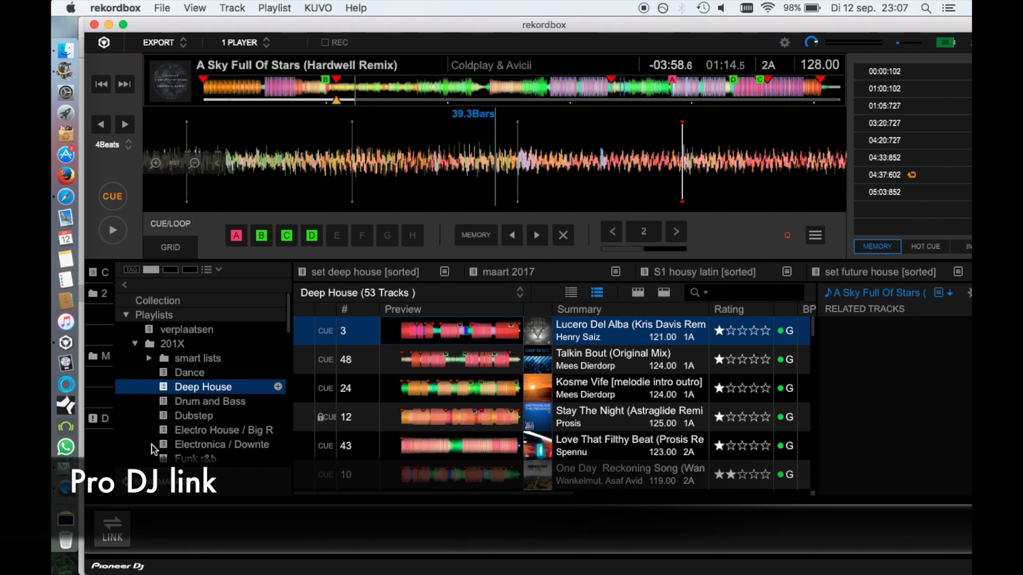
# - Link to the Pro DJ Link players, send Lucero Del Alba to one, then disconnect into Performance mode
pyautogui.click(124, 526)
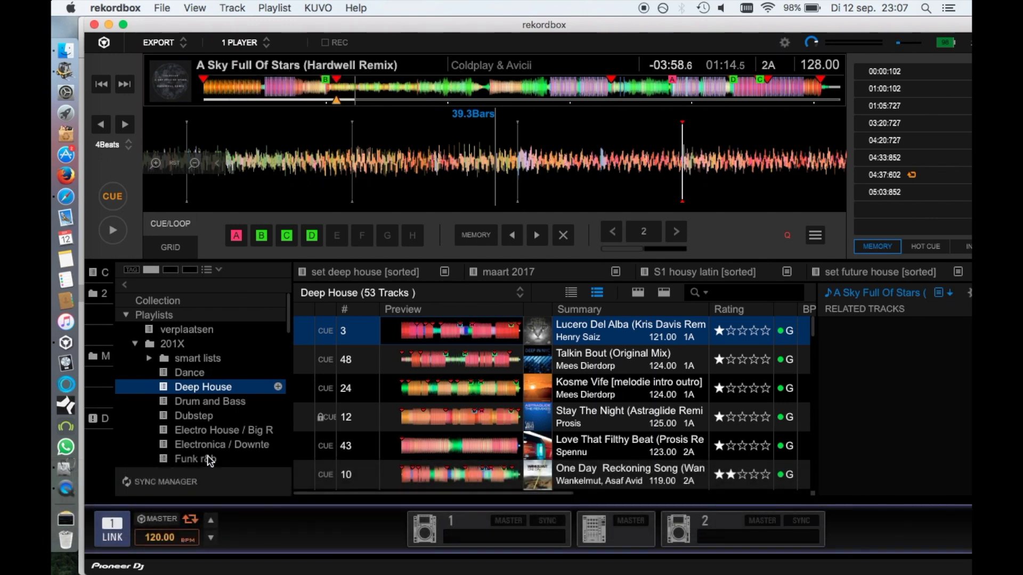
pyautogui.moveTo(357, 337); pyautogui.dragTo(463, 535)
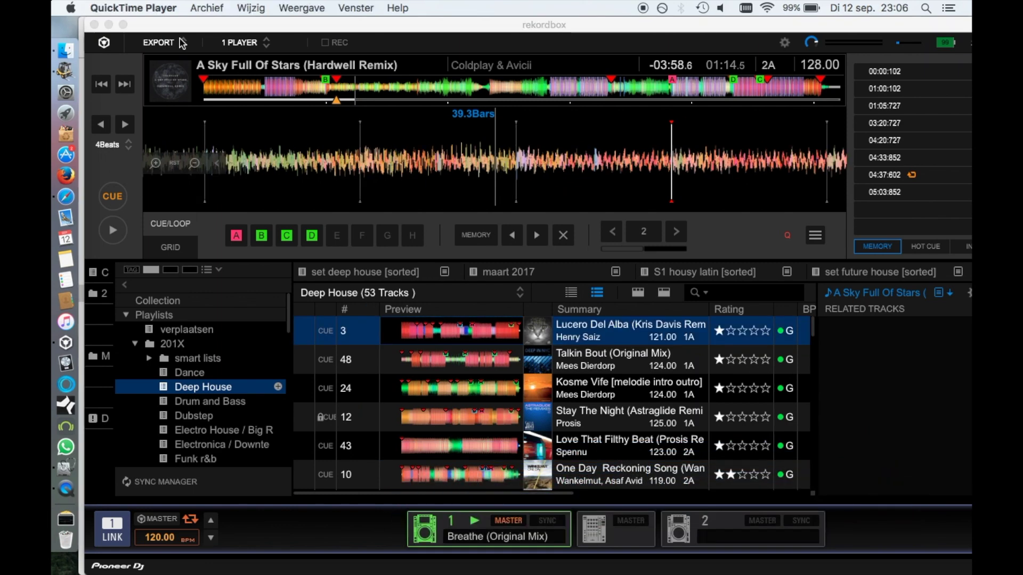
pyautogui.click(181, 42)
pyautogui.click(187, 79)
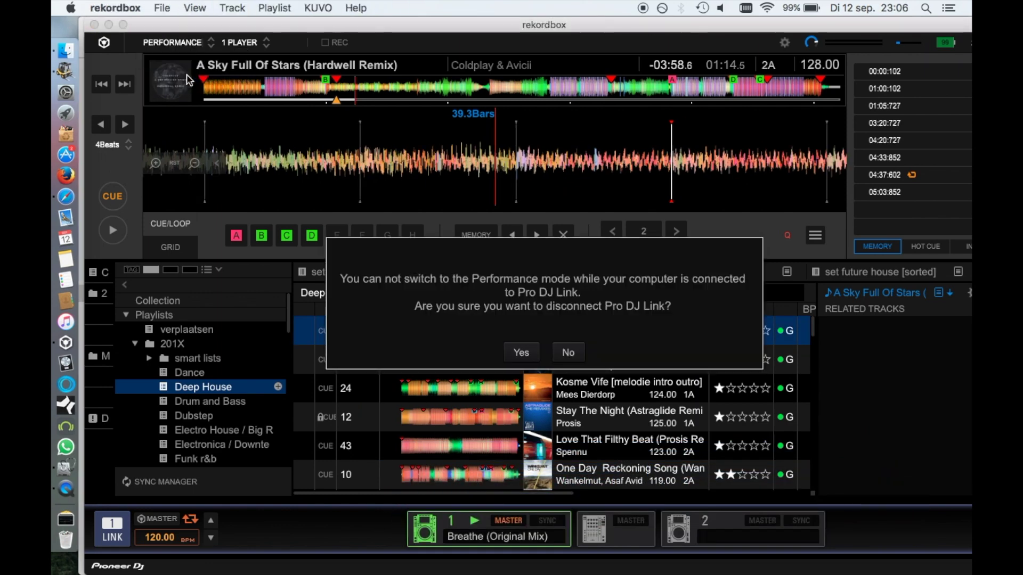
pyautogui.click(535, 356)
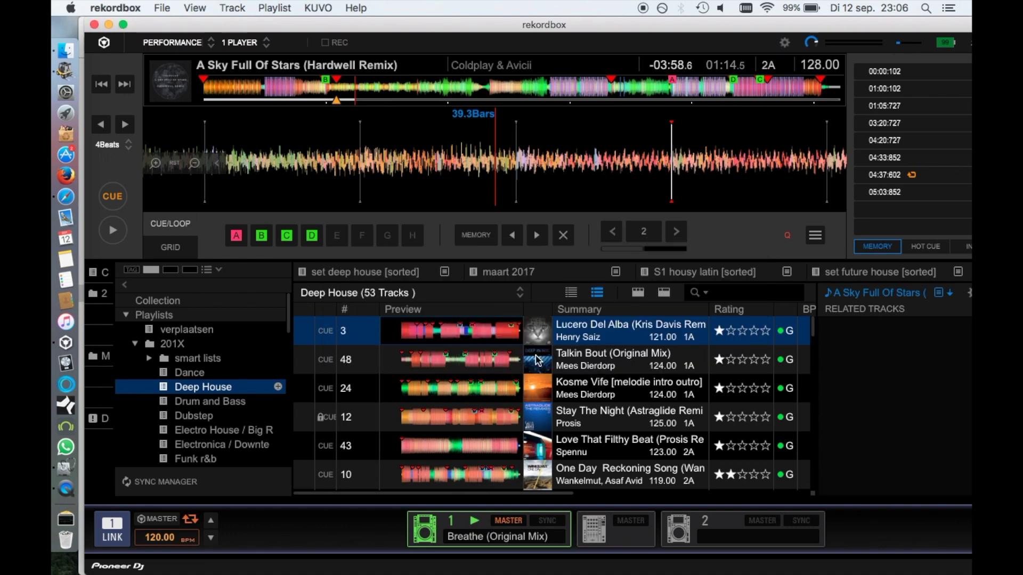